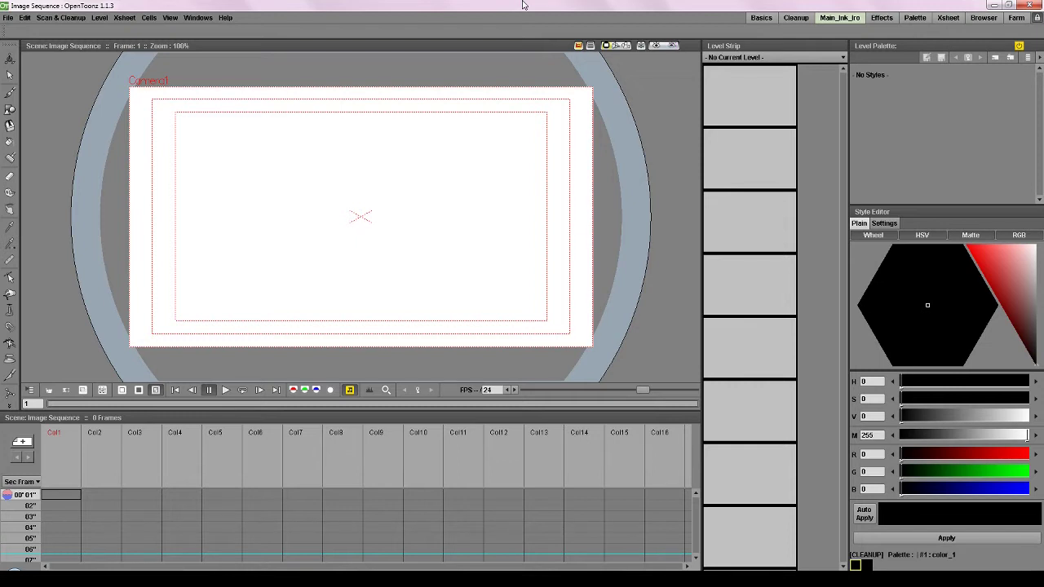
Bring up the cell options for frame 1 of Col1 in the Image Sequence scene.
right_click(55, 495)
Create a new Toonz Raster Level named AG at frame 1 of Col1.
left_click(73, 503)
left_click(96, 75)
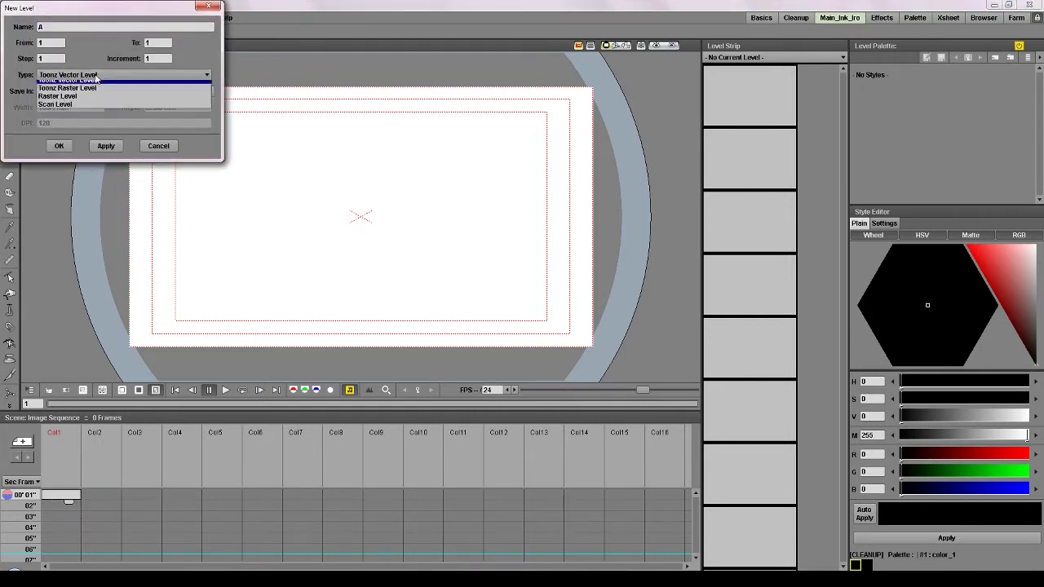
left_click(67, 87)
key("Return")
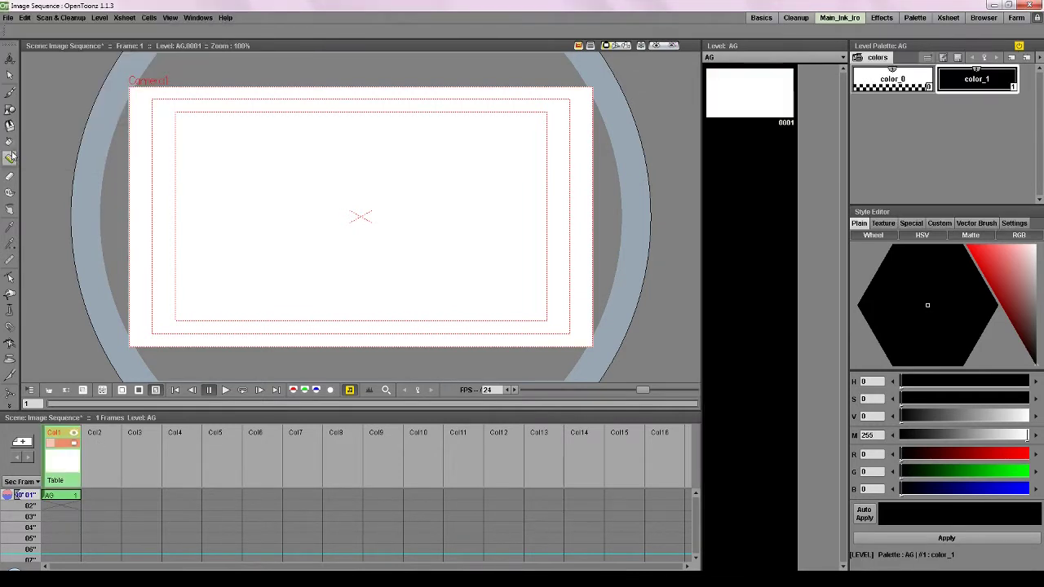
Set color_1 to a light sky blue and fill the whole AG canvas with it.
left_click(1008, 294)
left_click(908, 327)
left_click(890, 311)
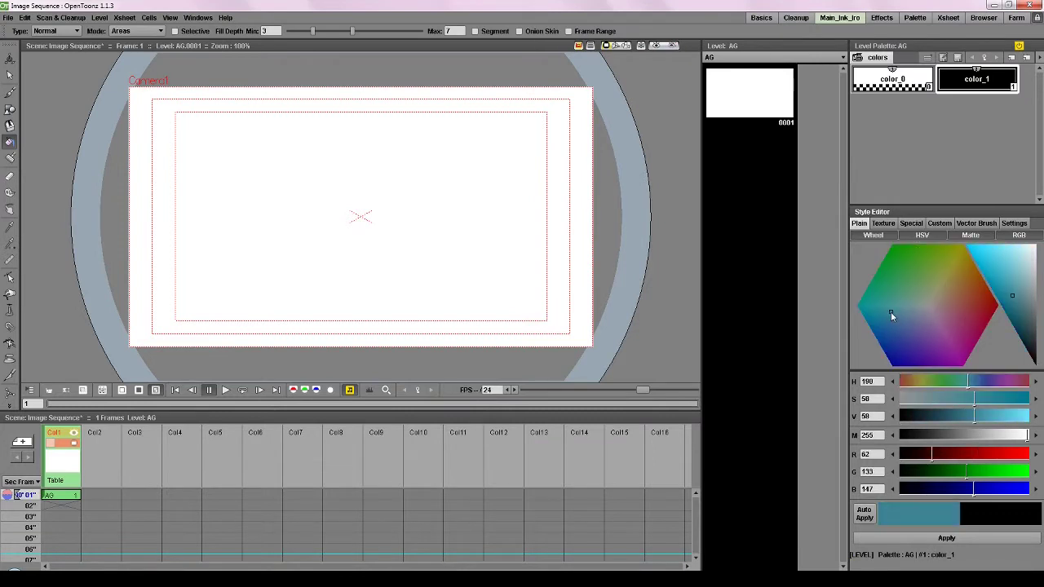
left_click(1017, 281)
left_click(1003, 261)
left_click(921, 538)
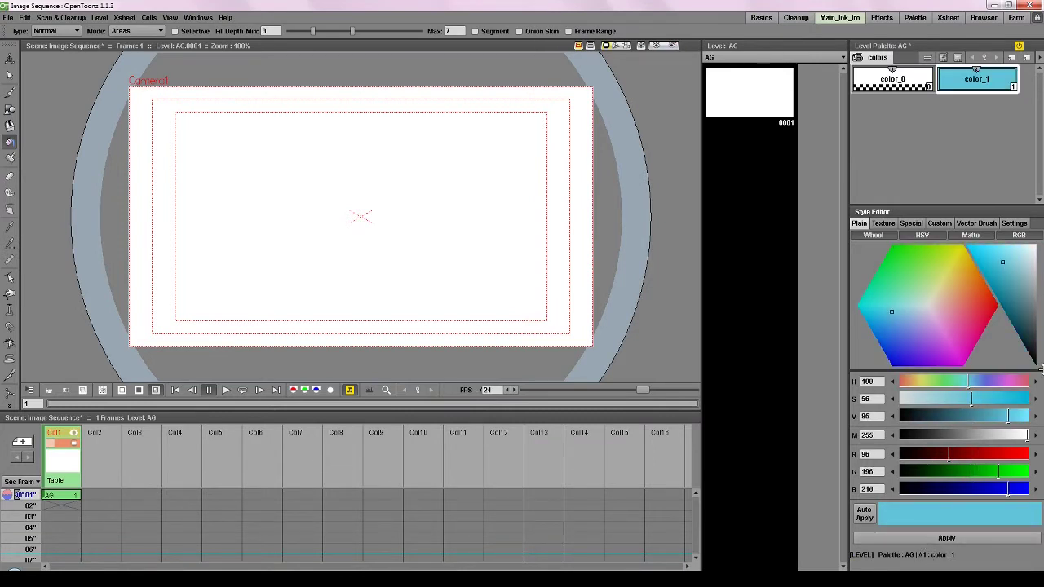
left_click(300, 205)
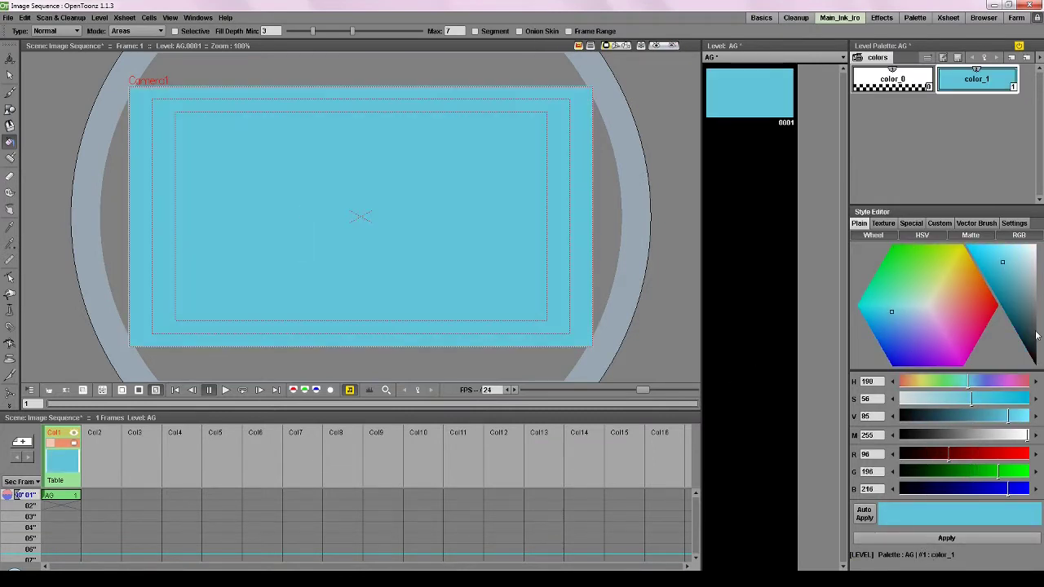
left_click(1010, 251)
left_click(934, 539)
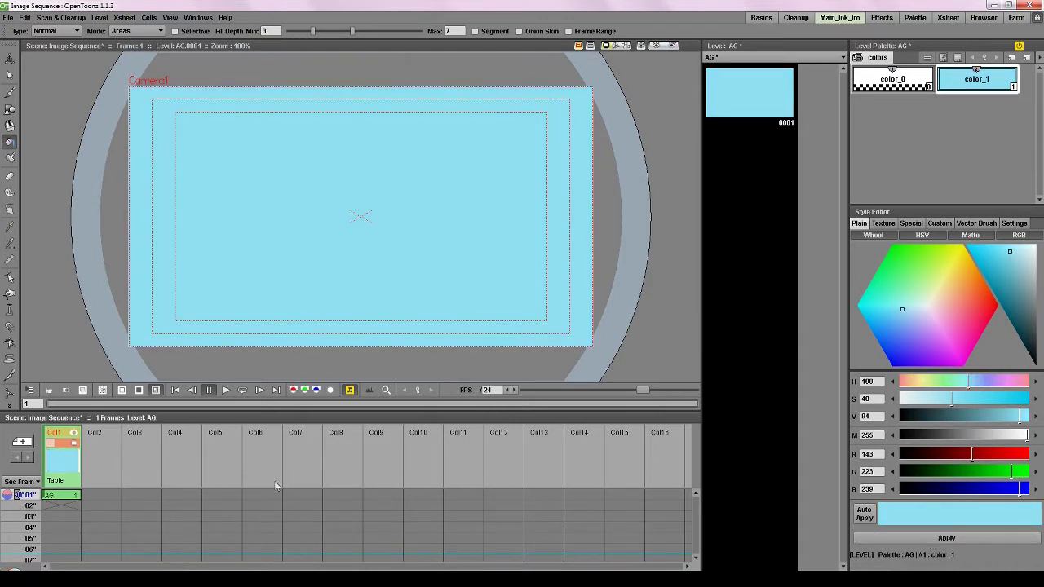
left_click(66, 497)
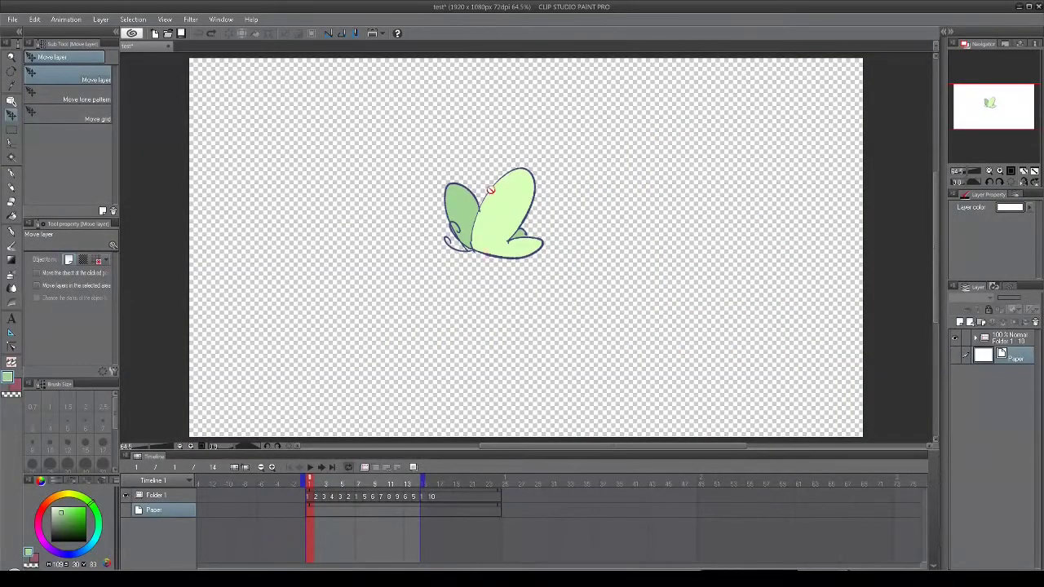
Preview the butterfly animation, toggle the Paper layer on then off, and replay it.
left_click(310, 468)
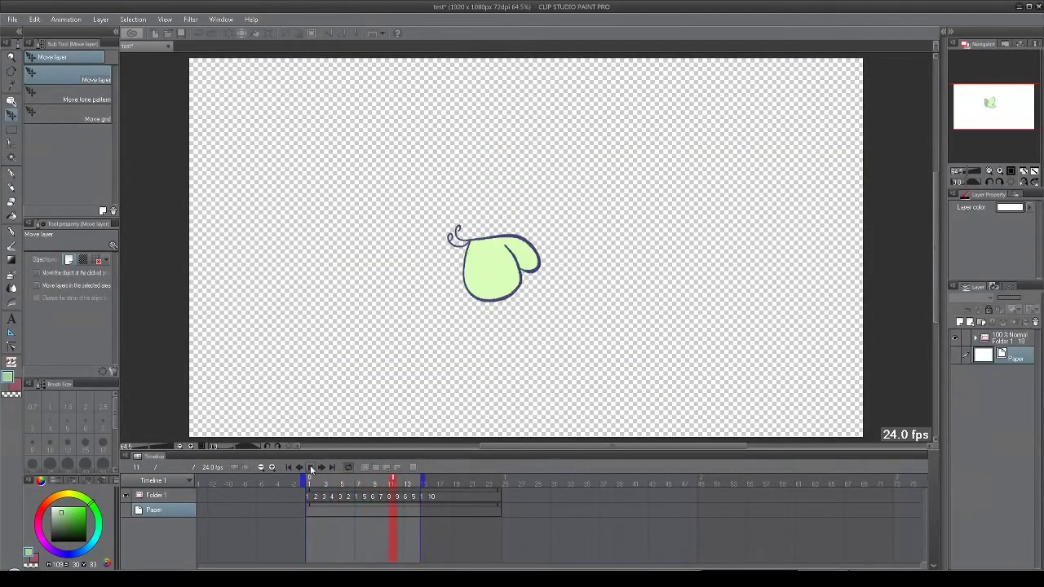
key("space")
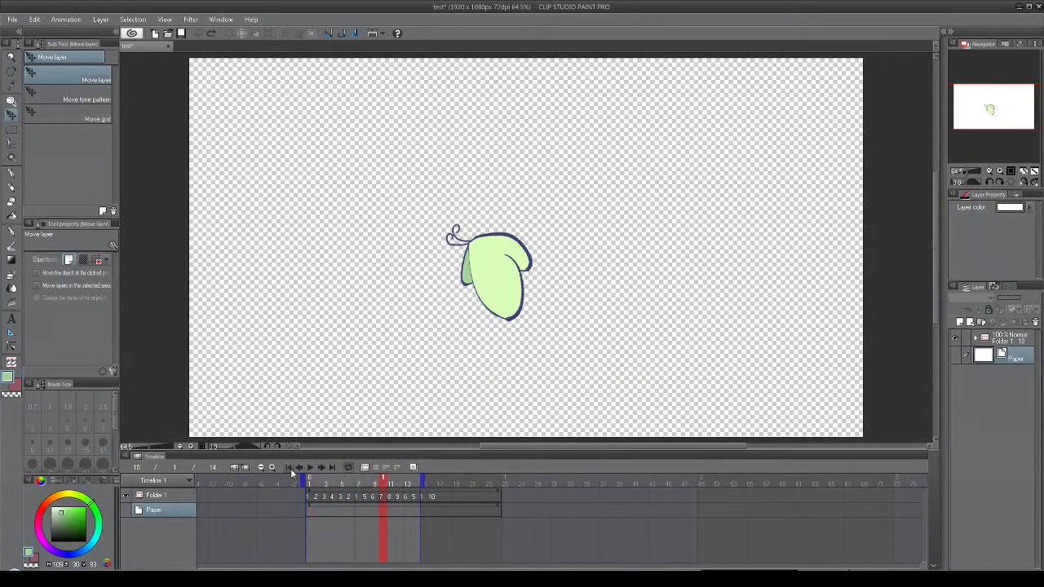
left_click(956, 356)
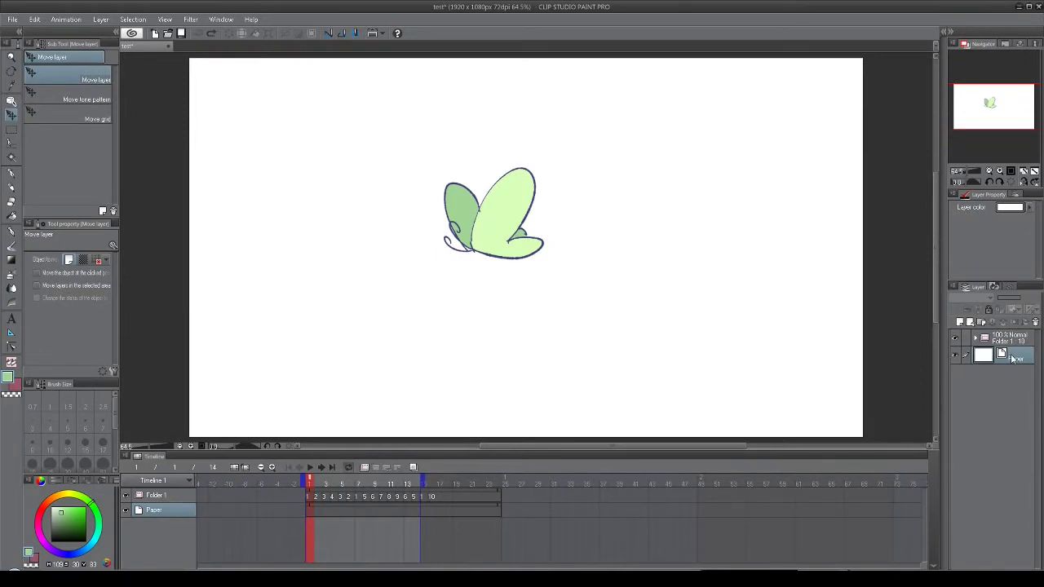
left_click(956, 357)
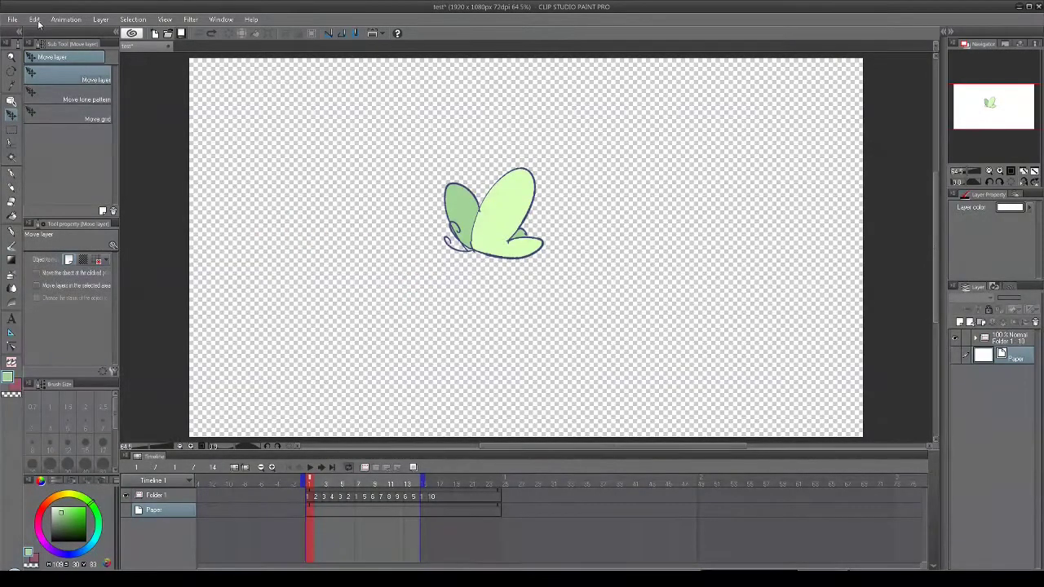
left_click(309, 467)
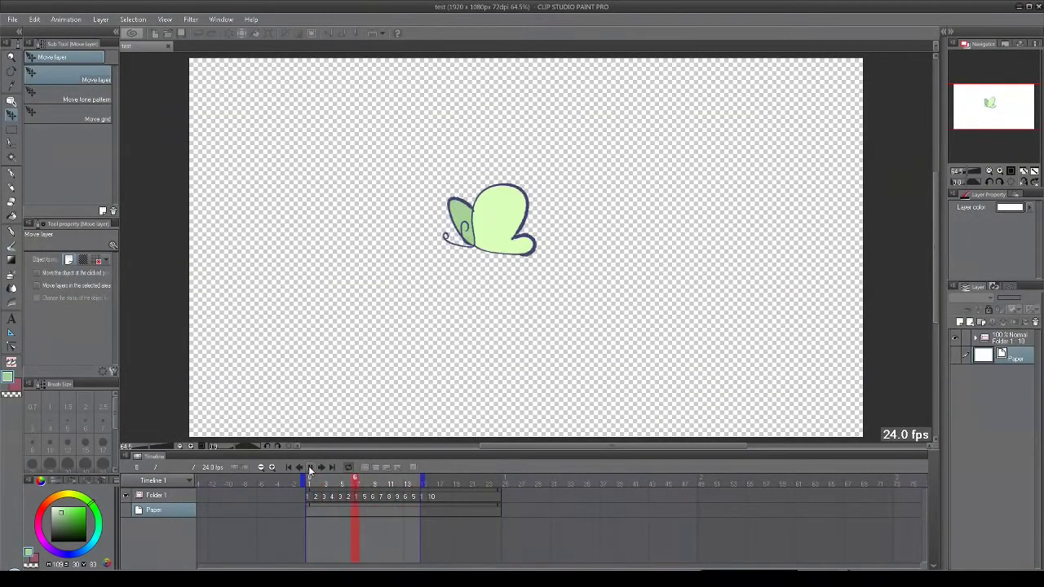
left_click(310, 468)
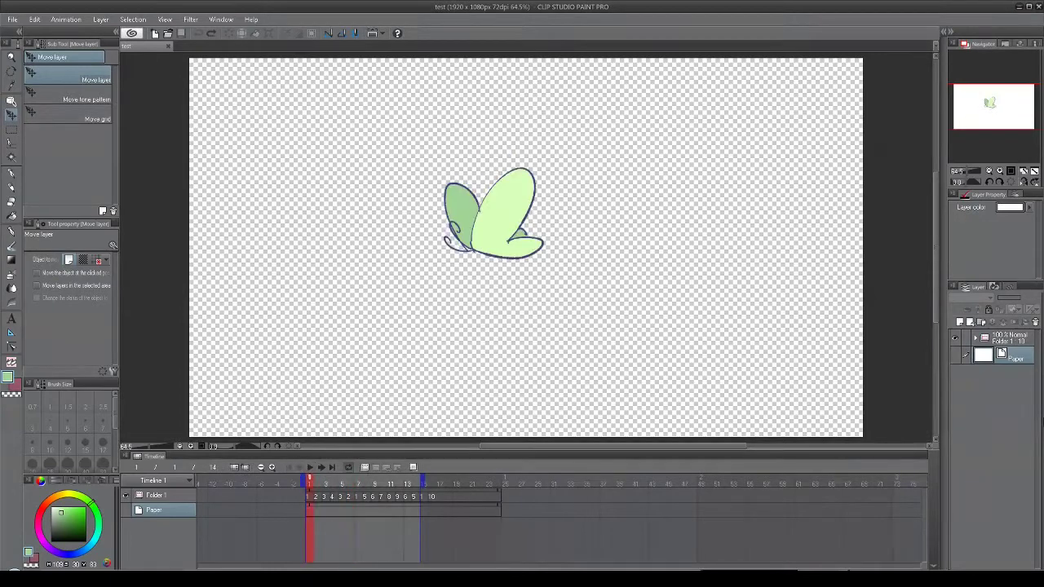
Select Folder 1's butterfly contents and crop the canvas to 295 x 512 px.
right_click(1010, 341)
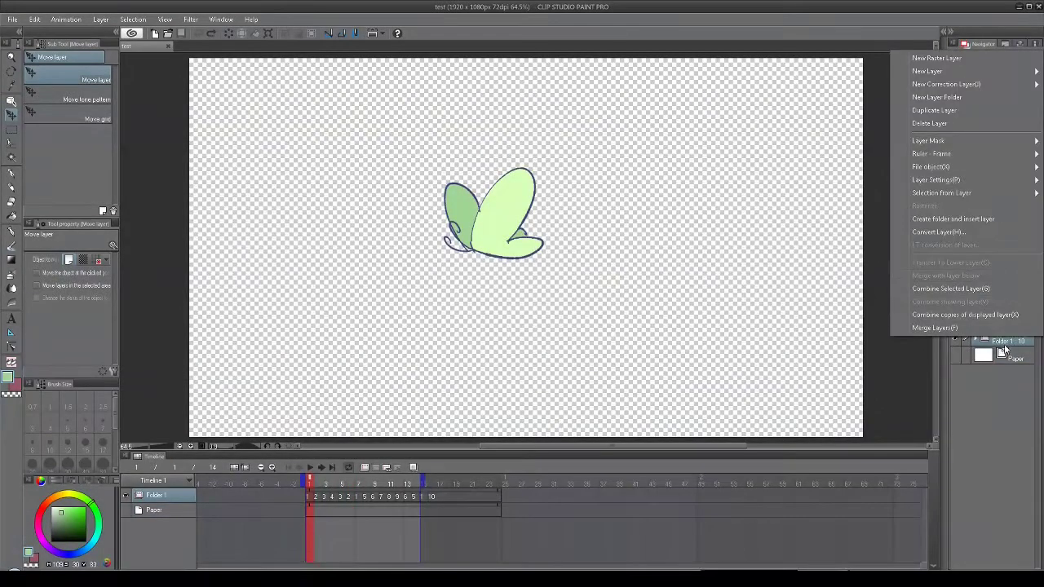
mouse_move(977, 195)
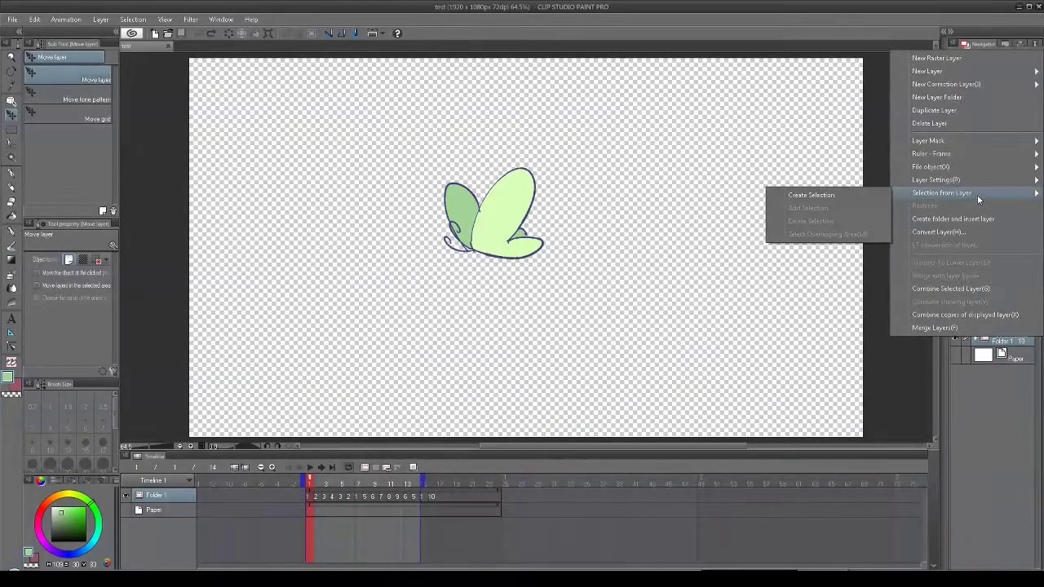
left_click(856, 196)
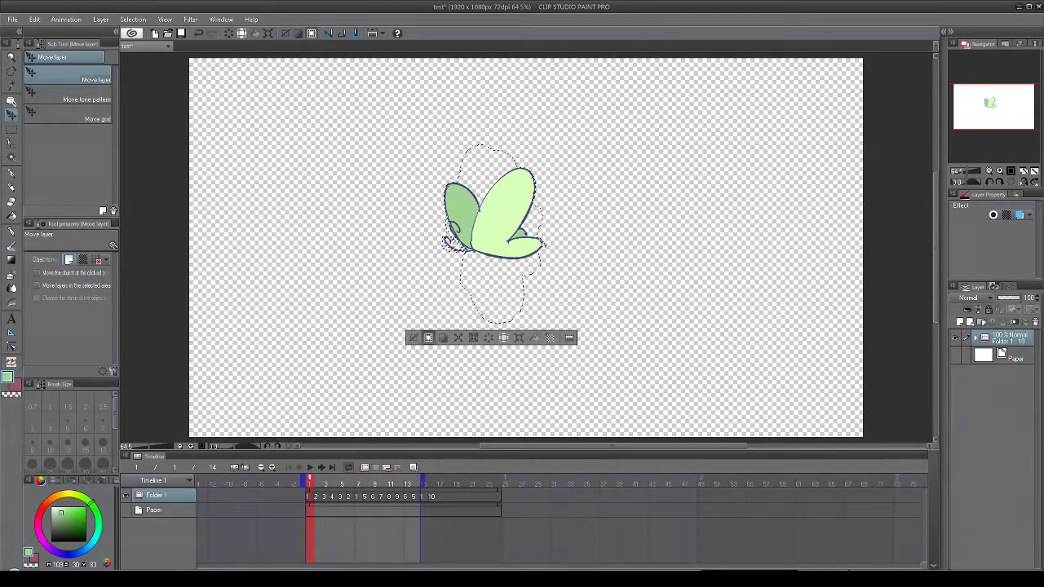
left_click(36, 19)
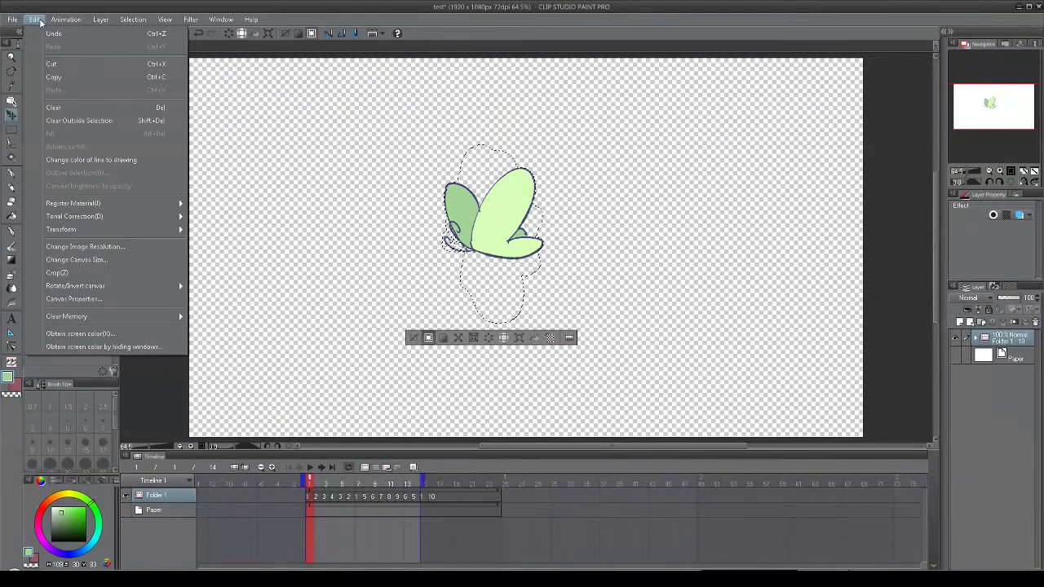
left_click(81, 260)
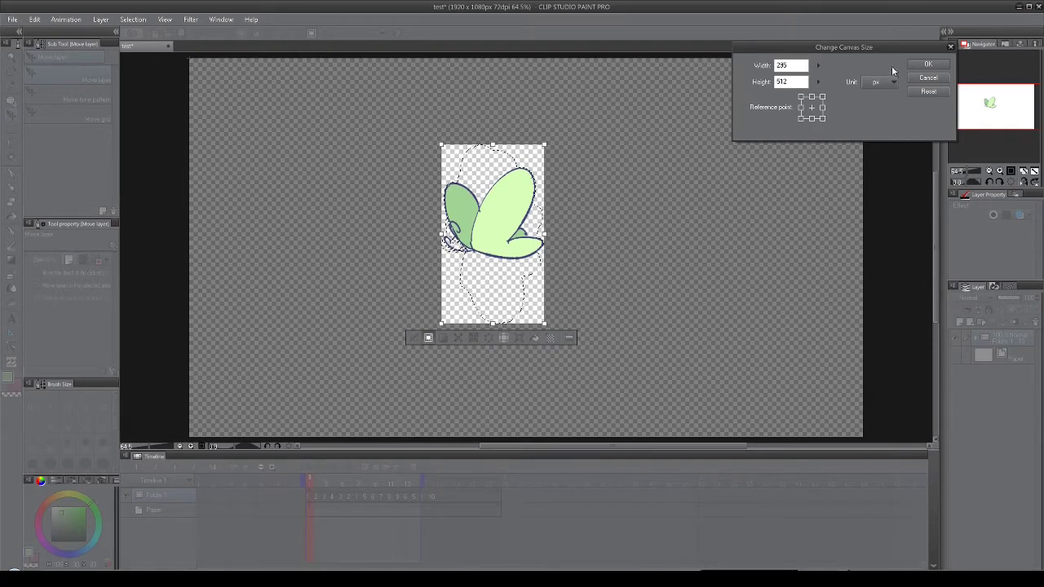
left_click(925, 64)
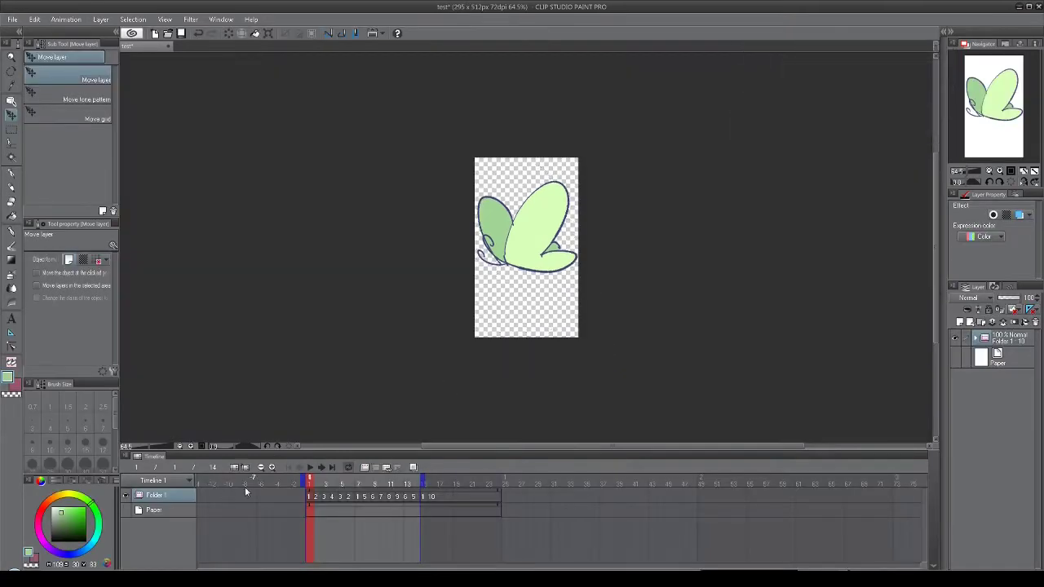
Preview the animation on the cropped canvas and return to frame 1.
left_click(314, 472)
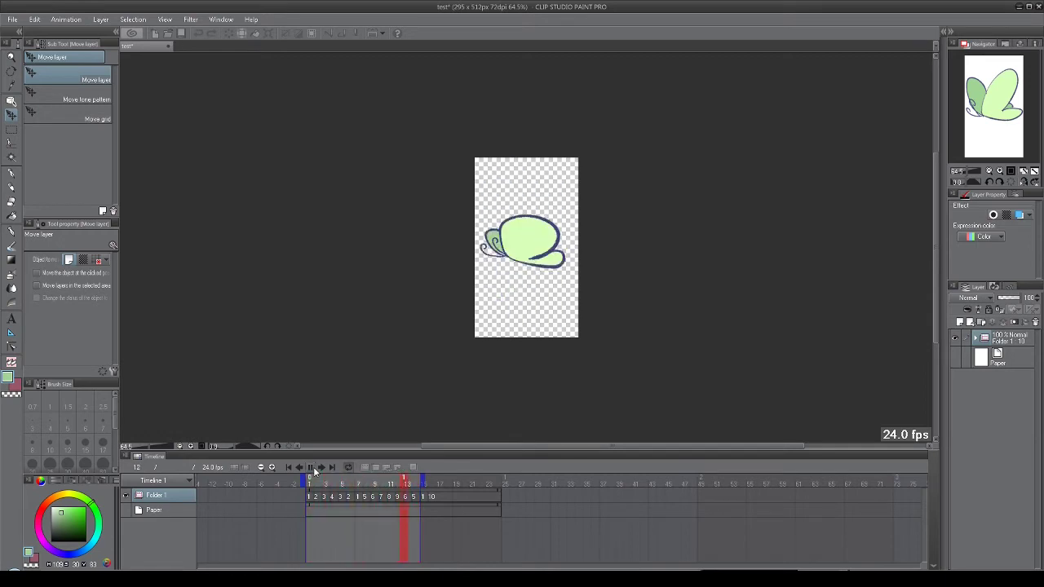
left_click(314, 472)
left_click(286, 468)
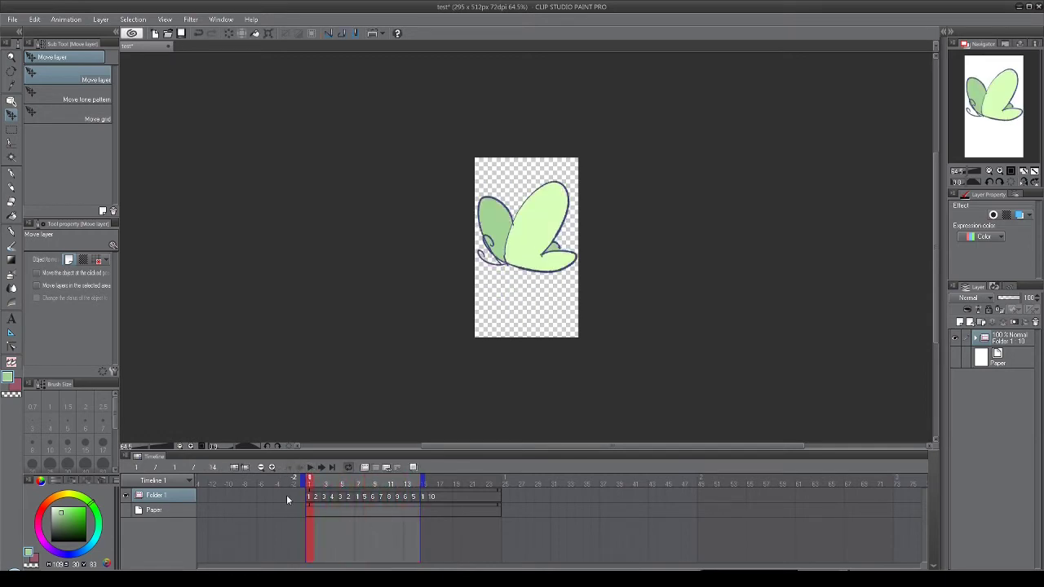
left_click(35, 20)
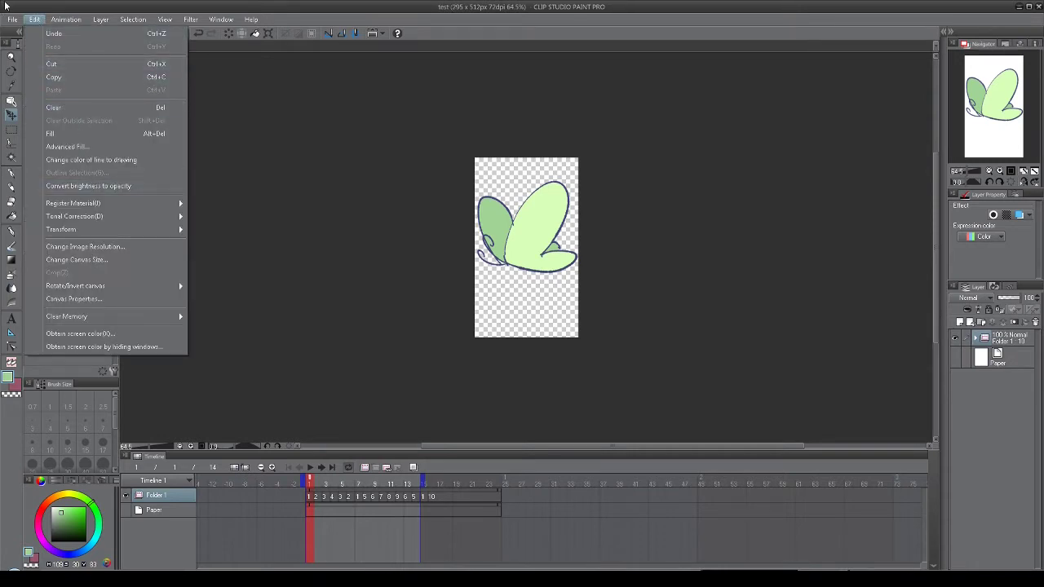
mouse_move(10, 21)
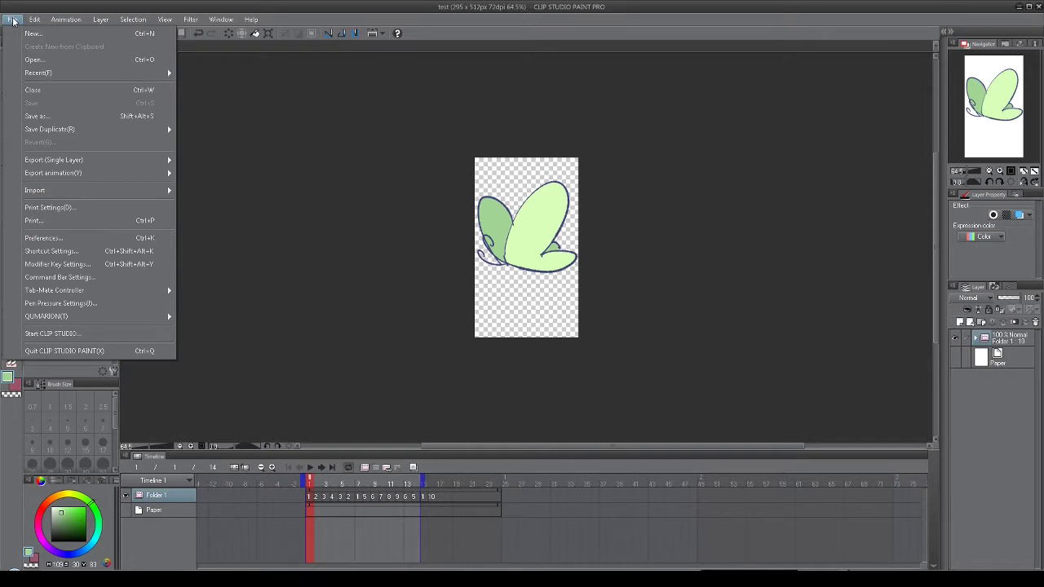
Open the image sequence export settings and set the import folder as destination.
mouse_move(147, 173)
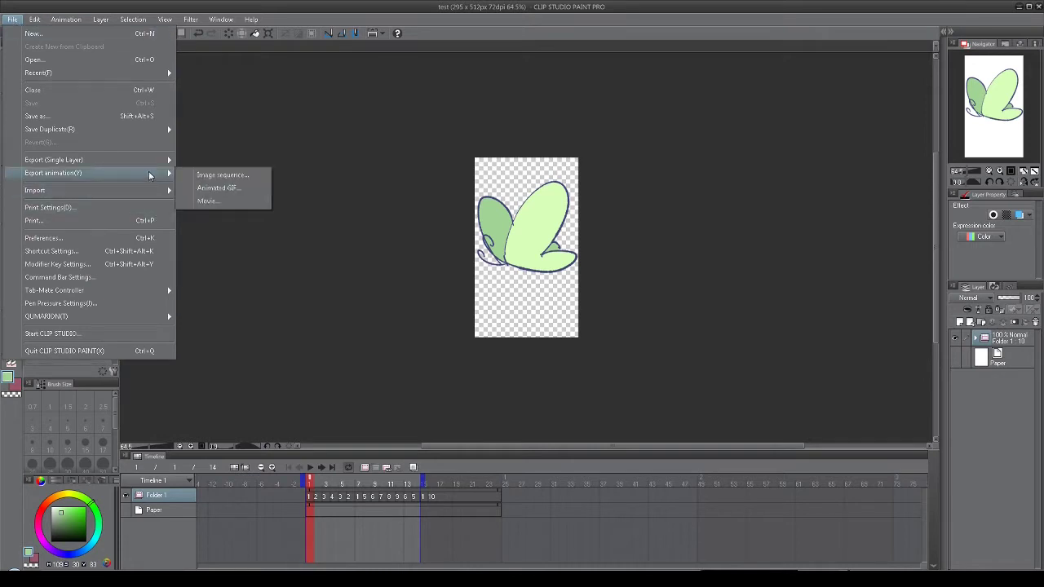
left_click(198, 175)
left_click(430, 151)
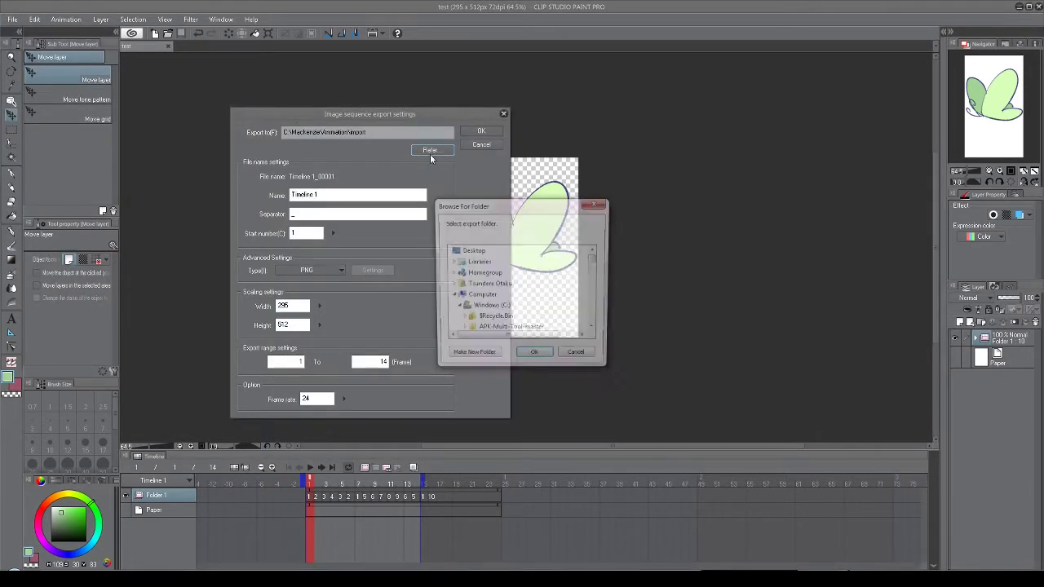
scroll(598, 311, "down", 8)
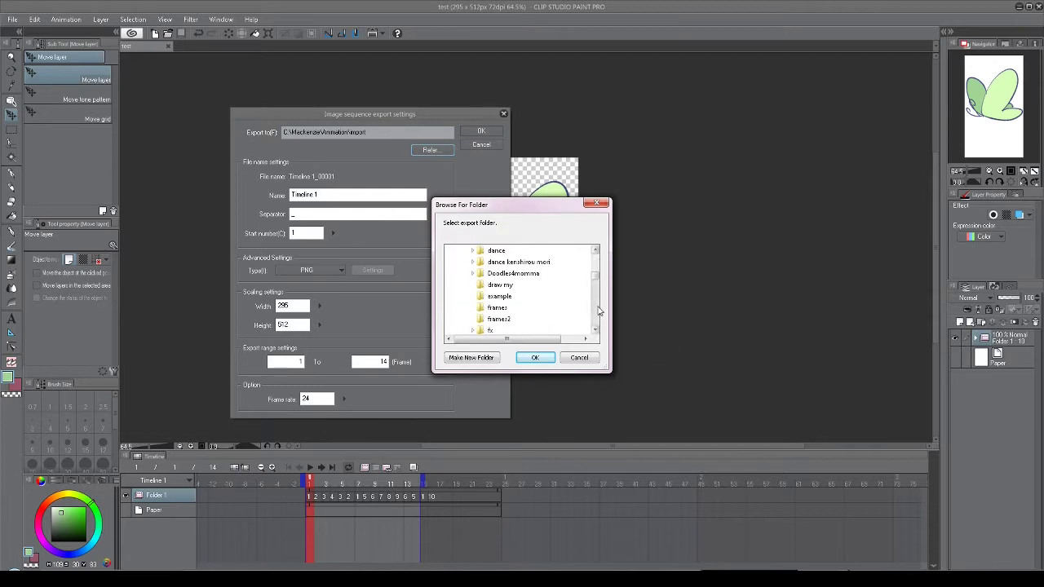
scroll(598, 311, "up", 3)
scroll(598, 311, "down", 3)
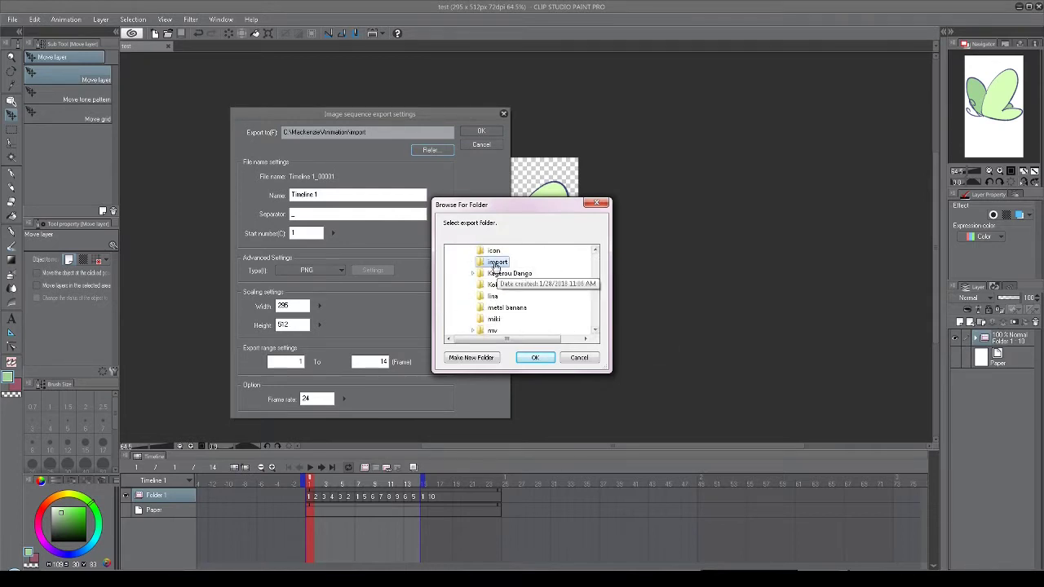
left_click(532, 359)
Name the sequence butterfly, keep frames 1 to 14 as PNG, and export.
key("Tab")
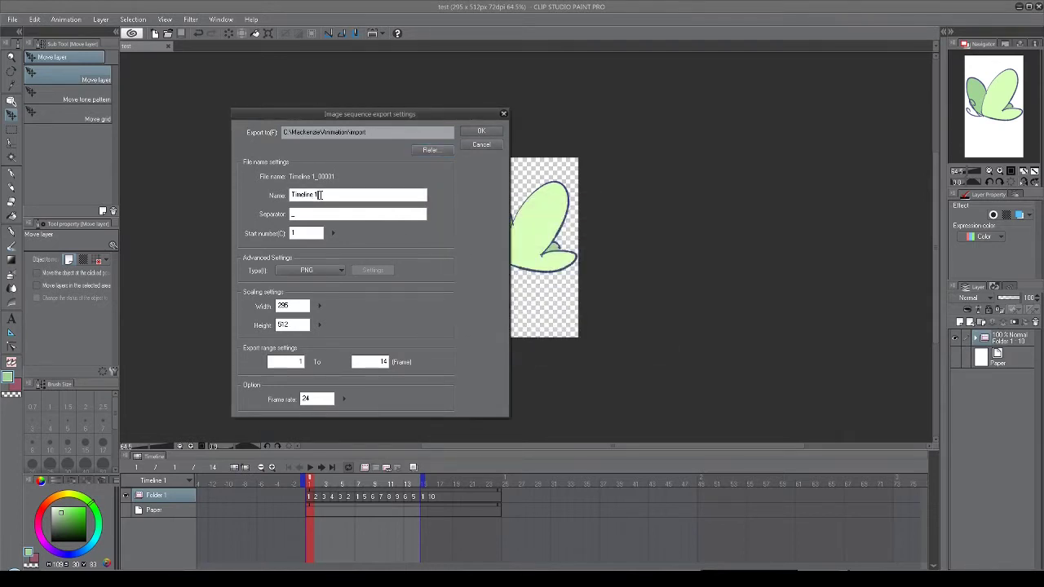
type("butterfly")
left_click(378, 361)
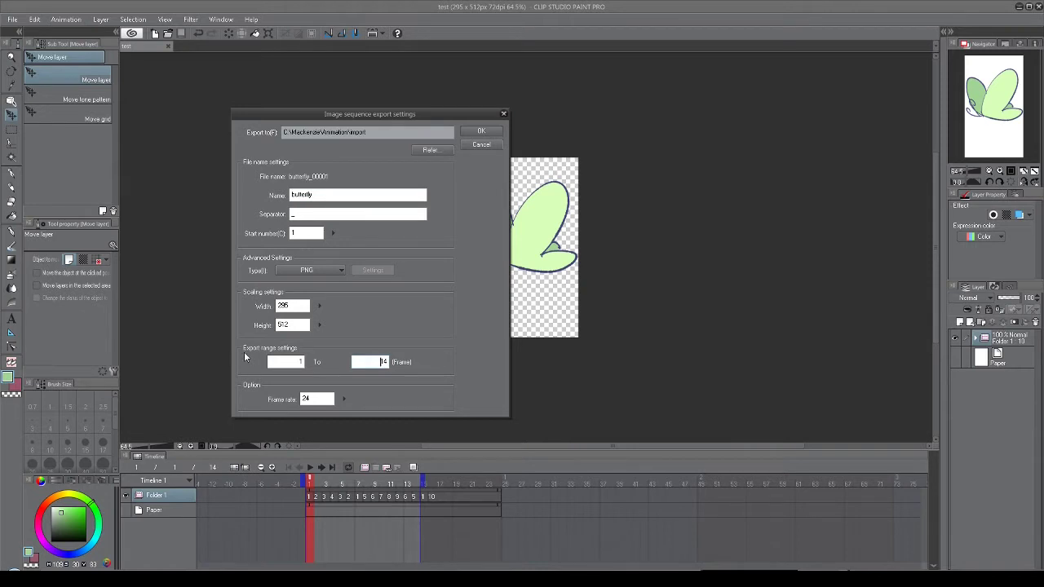
left_click(373, 361)
left_click(295, 365)
left_click(383, 362)
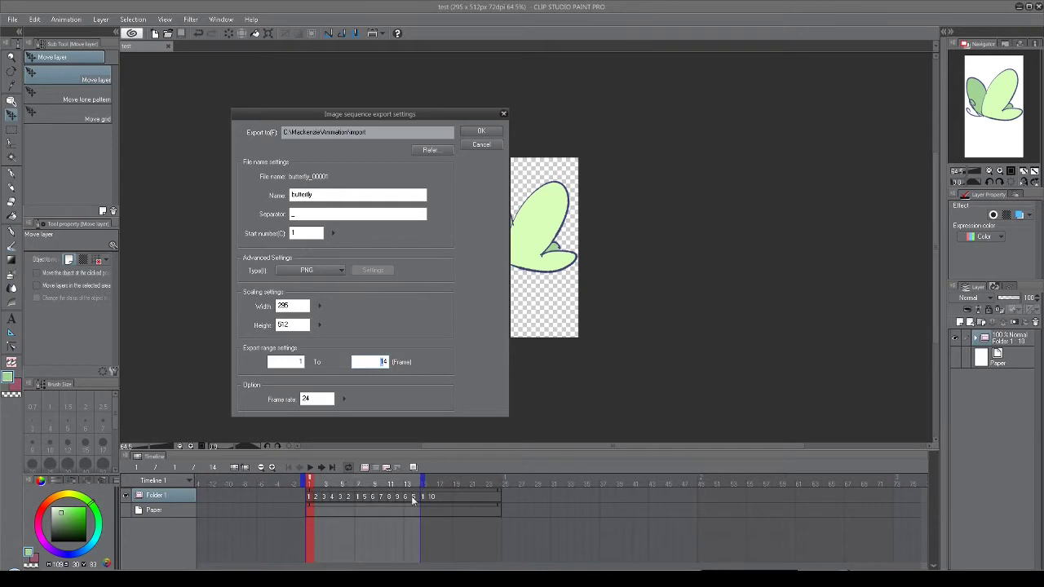
left_click(358, 364)
left_click(480, 132)
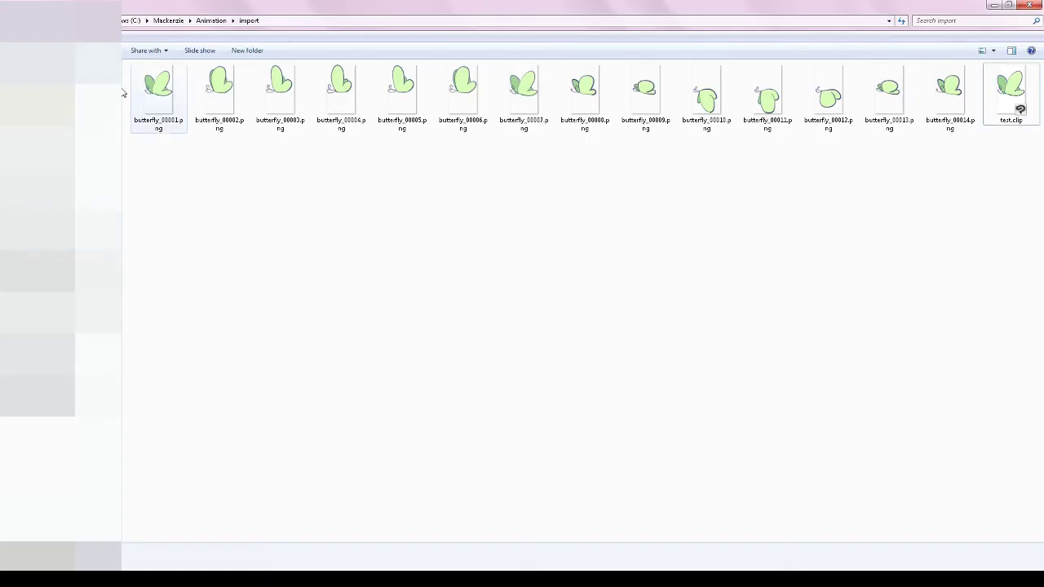
Preview the exported frames, then load all fourteen butterfly PNGs into the OpenToonz xsheet.
double_click(139, 99)
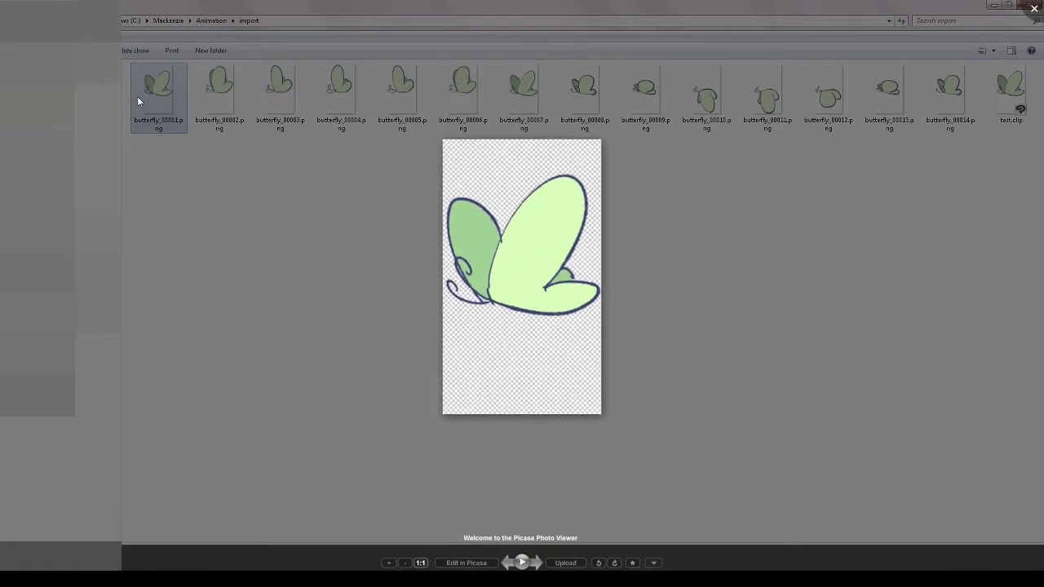
key("Right")
key("Right")
key("Right")
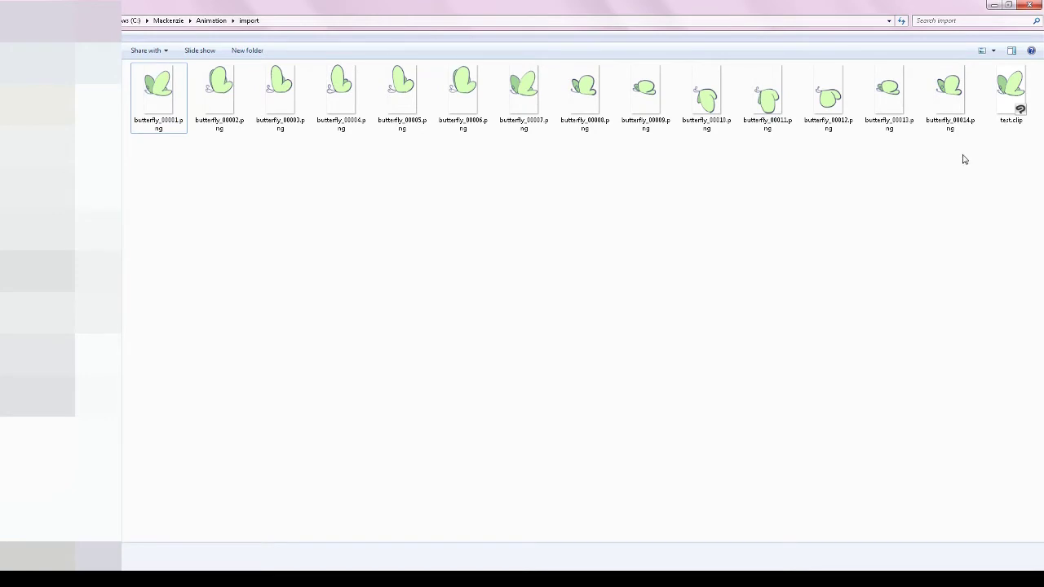
left_click_drag(958, 156, 94, 496)
left_click(514, 305)
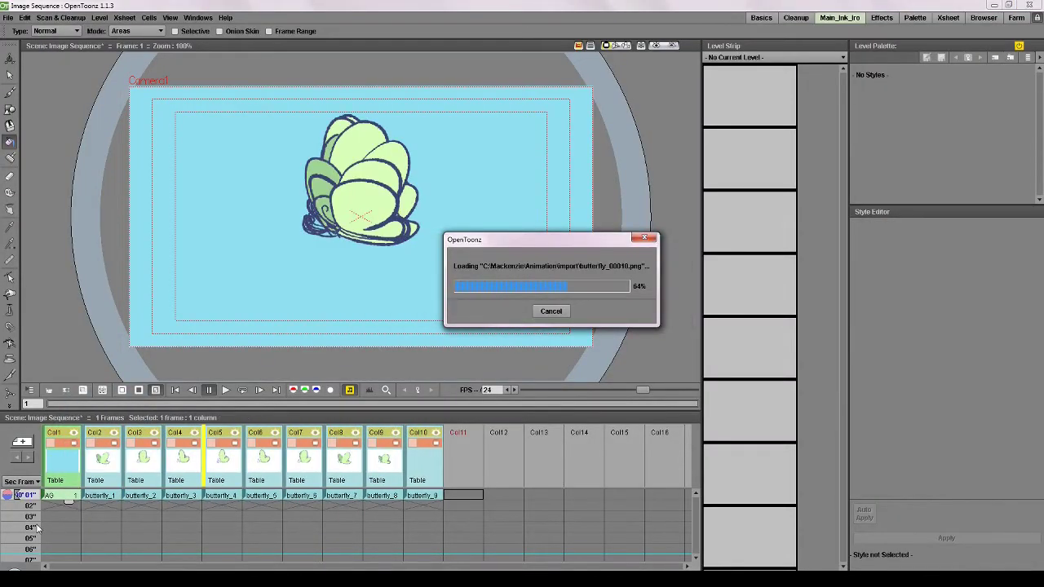
Step through the loaded butterfly cells from butterfly_2 to butterfly_5.
left_click(145, 496)
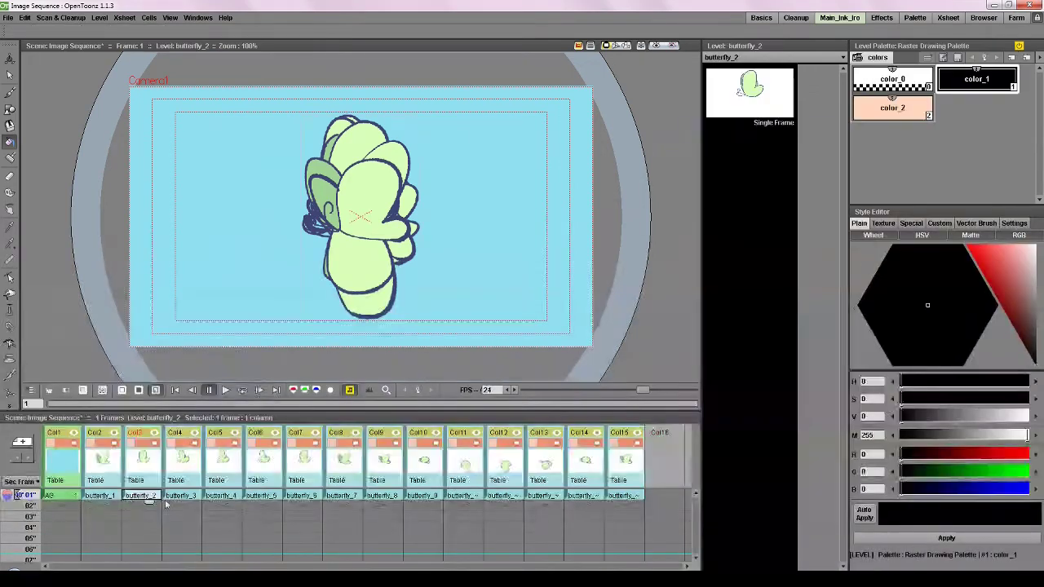
left_click(181, 499)
left_click(220, 499)
left_click(250, 499)
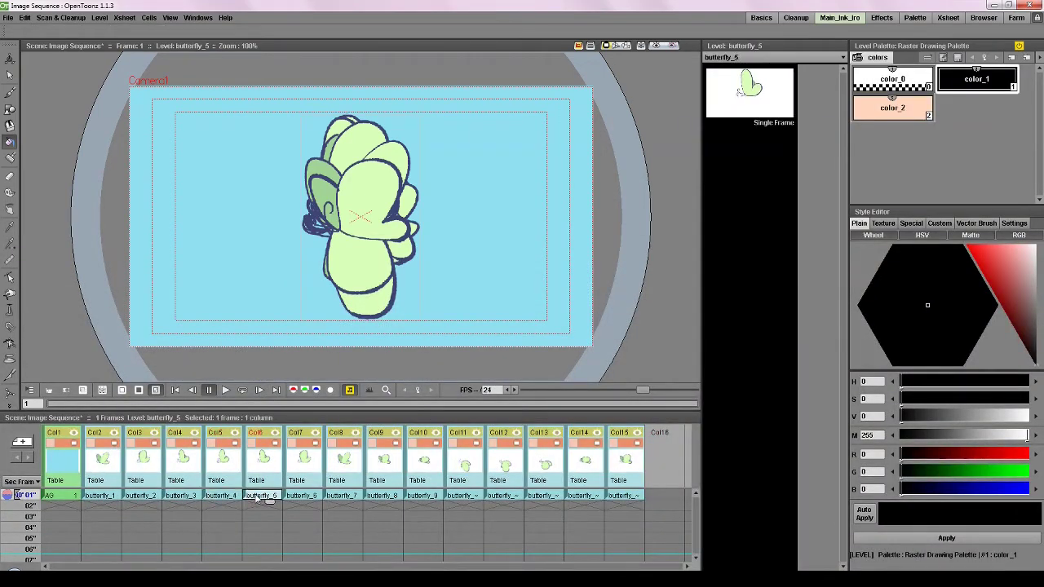
Stack butterfly_2 to butterfly_5 into Col2 rows 2–5, then undo the stacking.
left_click(136, 498)
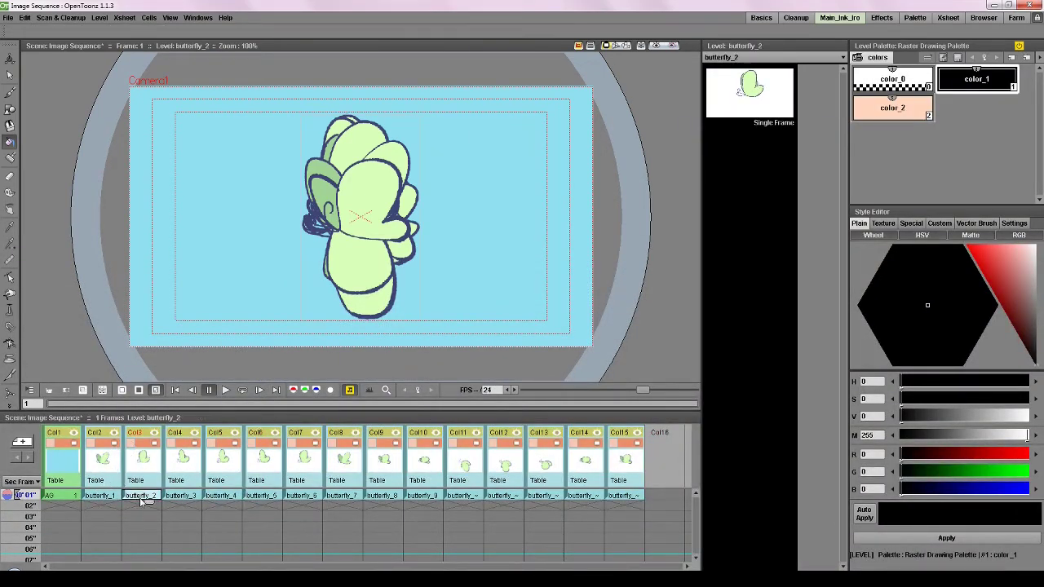
left_click_drag(125, 497, 108, 518)
left_click(181, 495)
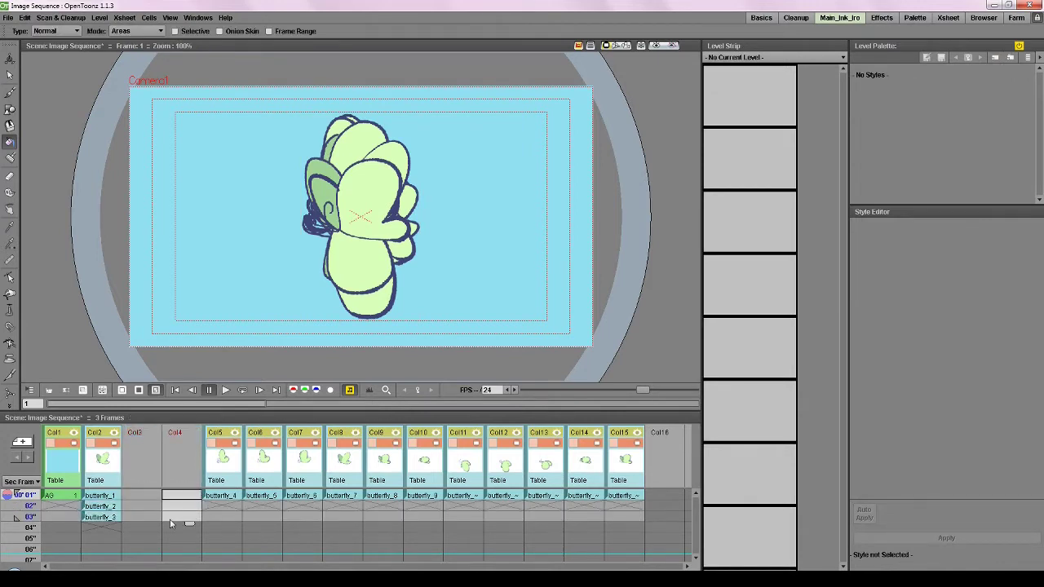
left_click(209, 496)
left_click_drag(205, 500, 106, 529)
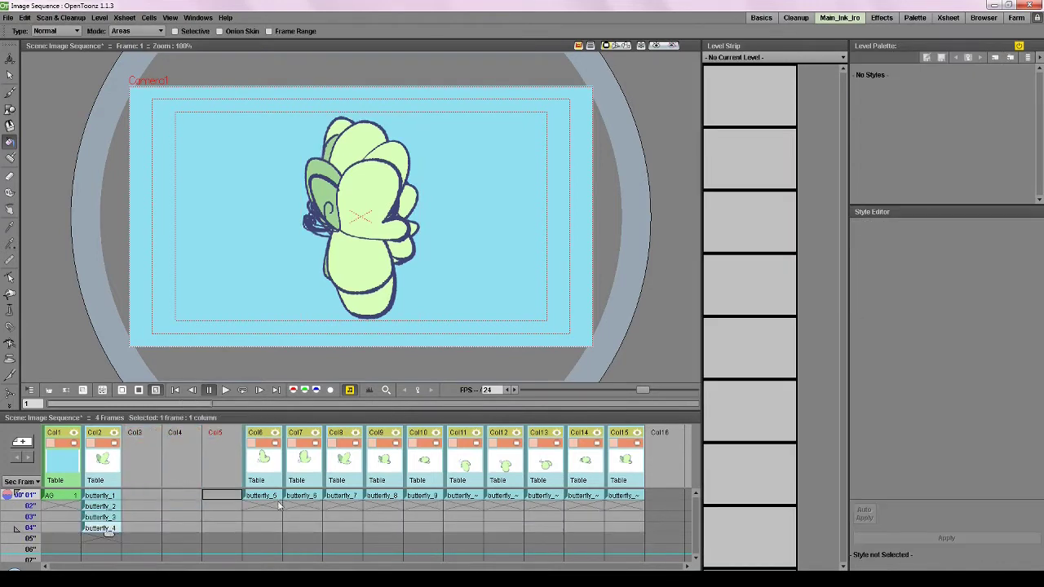
left_click(248, 496)
left_click_drag(246, 498, 107, 539)
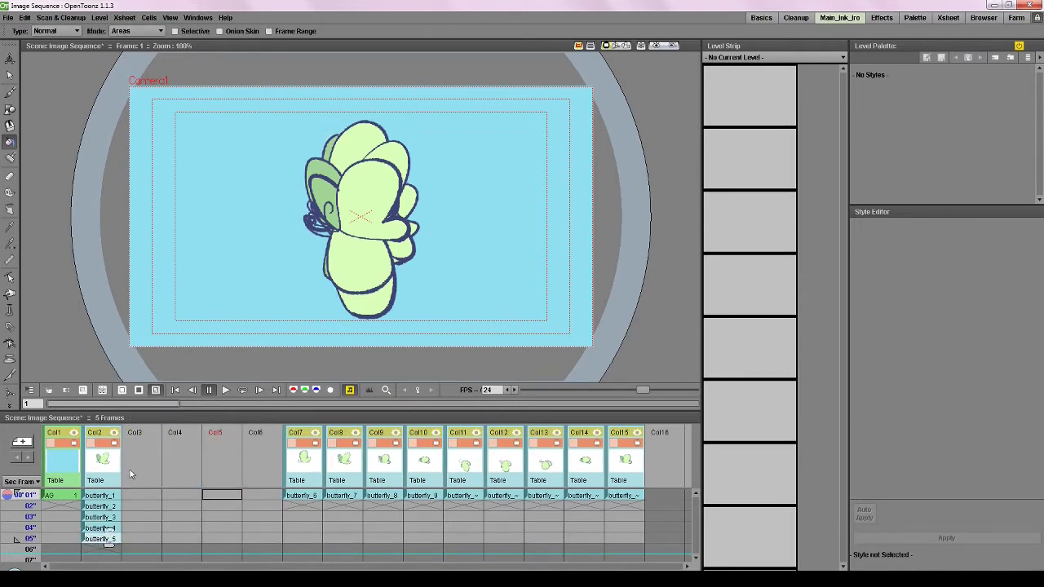
key("ctrl+z")
key("ctrl+z")
key("ctrl+z")
key("ctrl+z")
key("ctrl+z")
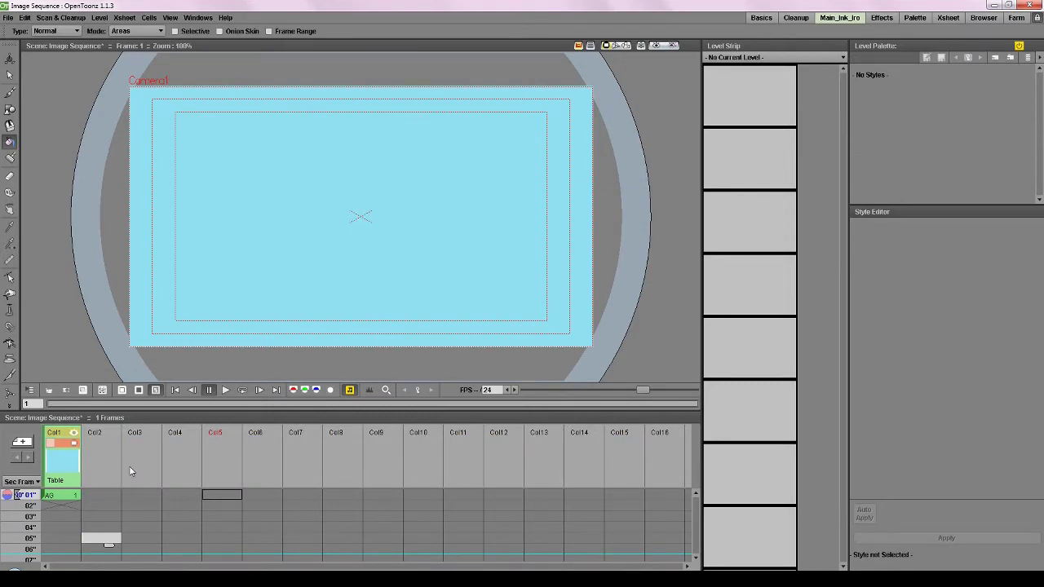
left_click(98, 496)
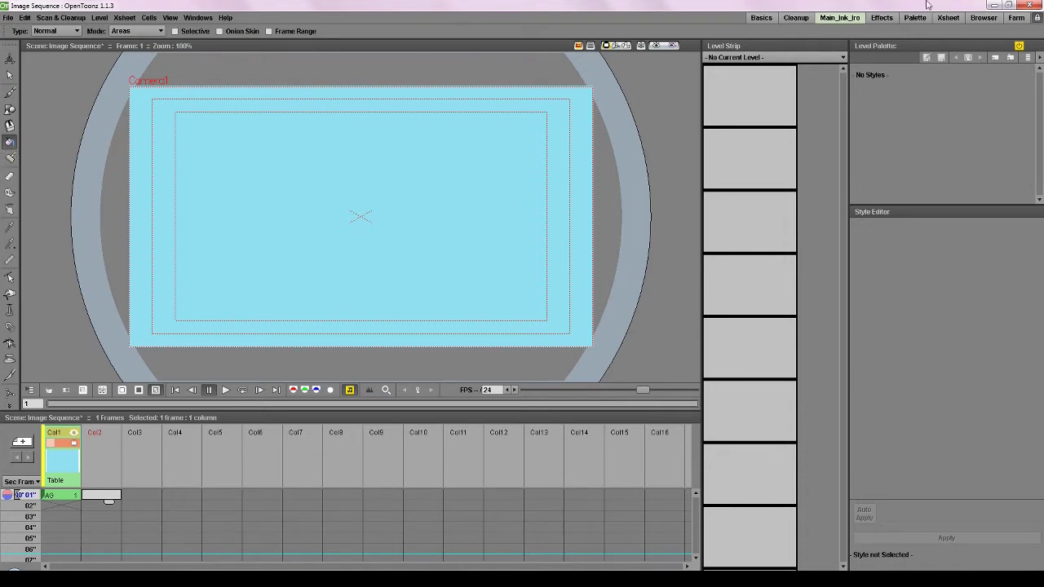
Switch to the Browser room and navigate the folder tree toward the import folder.
left_click(982, 18)
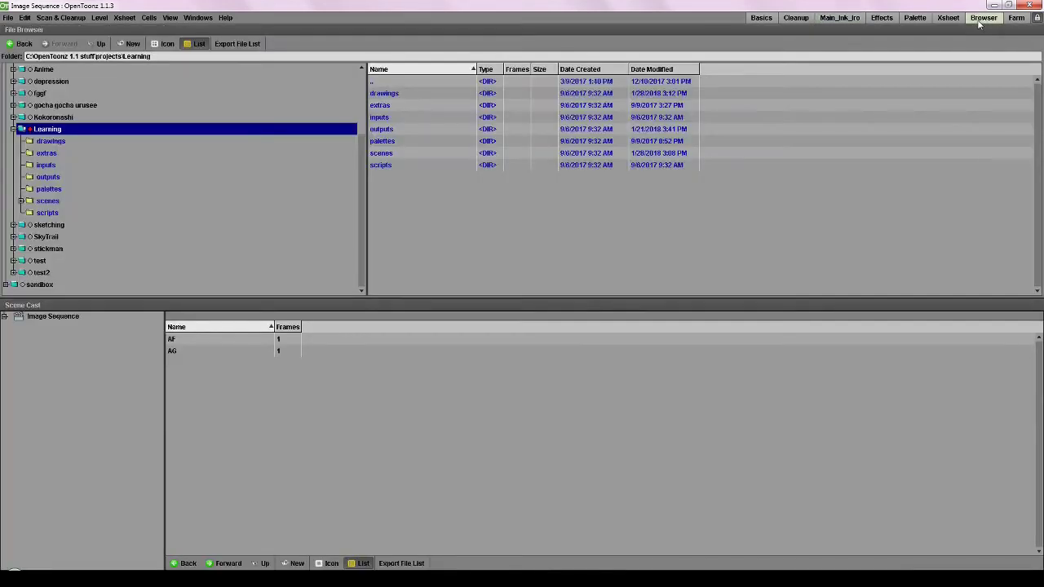
left_click(15, 130)
left_click(6, 142)
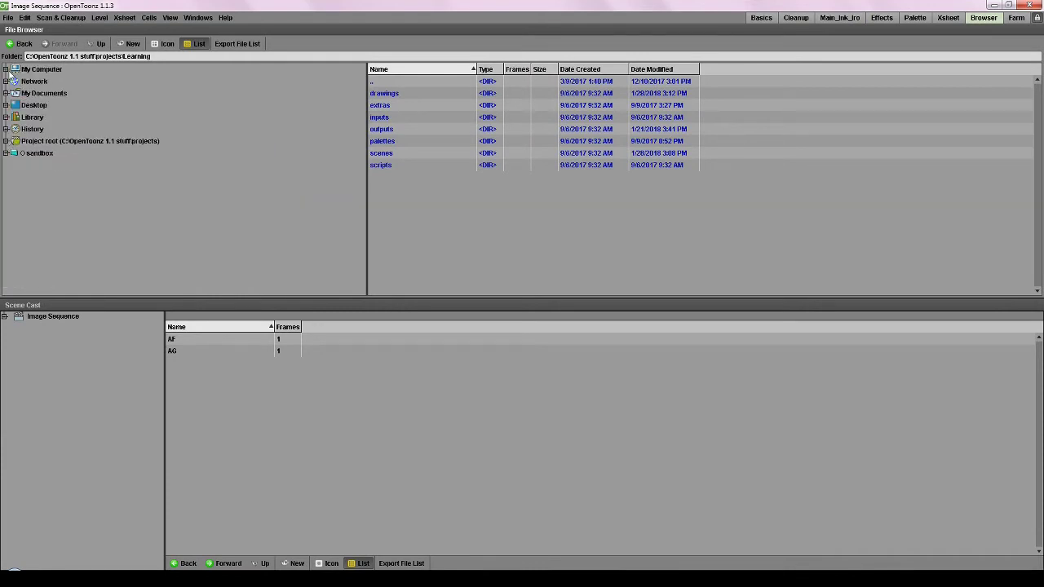
left_click(7, 70)
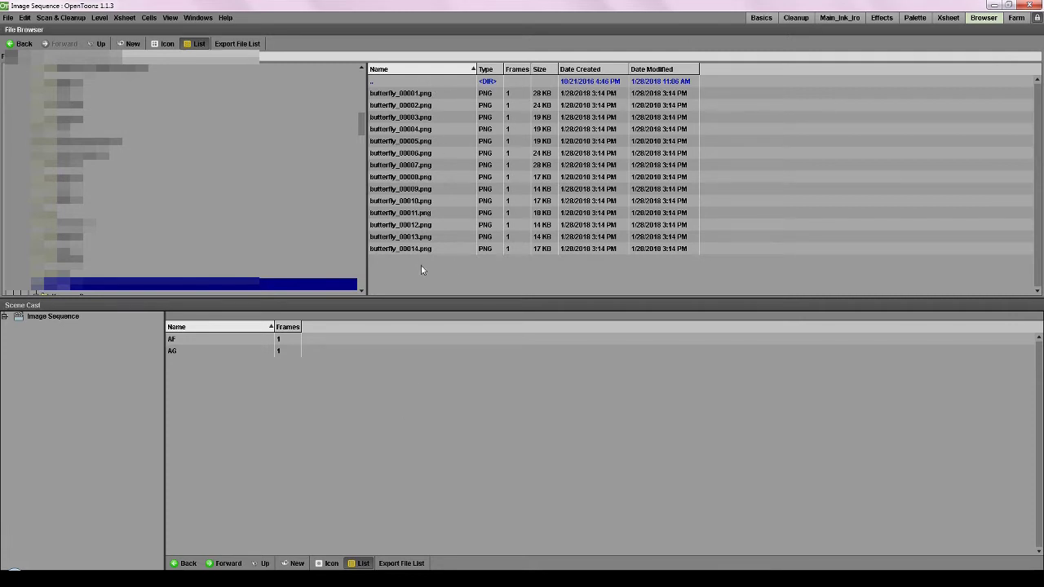
Rename butterfly_00001.png to merge the frames into a 14-frame butterfly level.
left_click(406, 95)
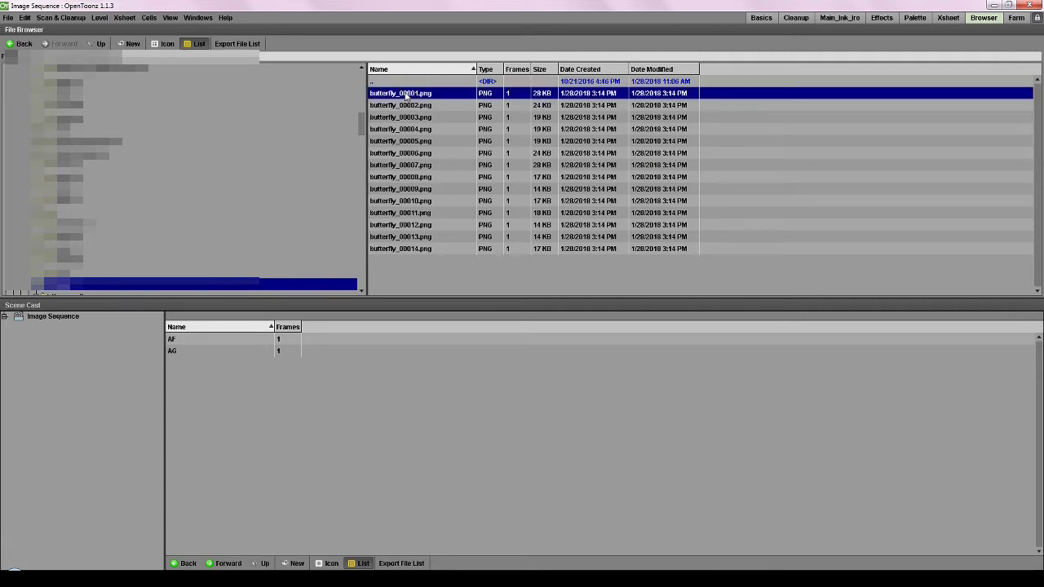
right_click(406, 95)
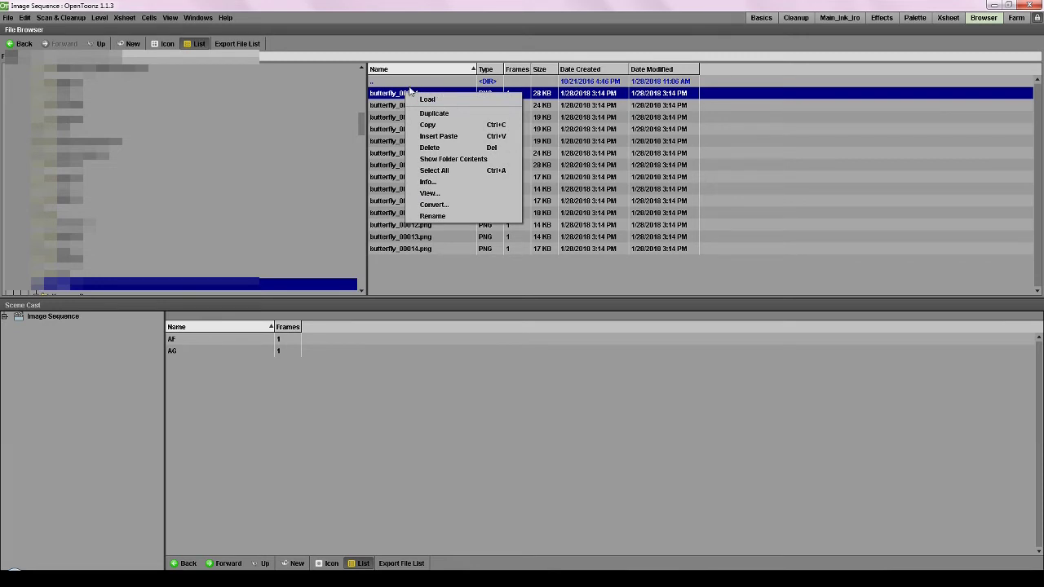
left_click(440, 217)
left_click_drag(492, 248, 574, 170)
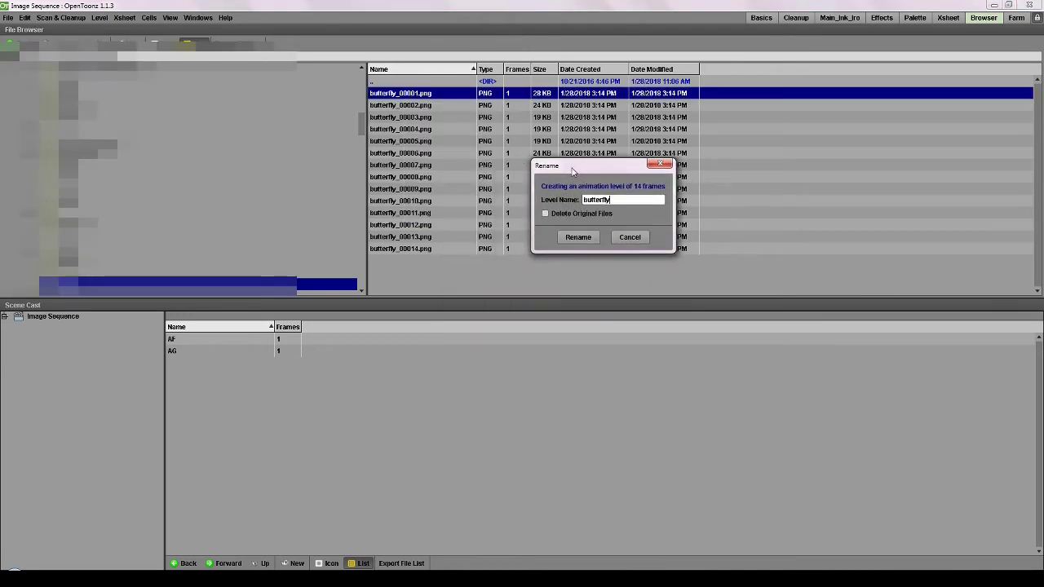
left_click(568, 239)
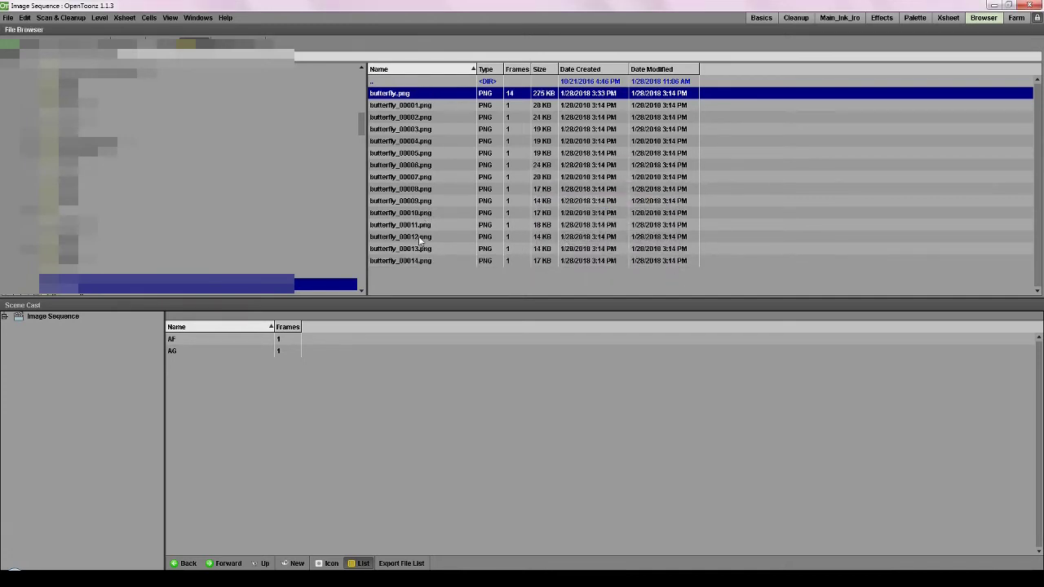
Import the butterfly.png level into the Scene Cast and return to the Main_Ink_Iro room.
left_click(422, 274)
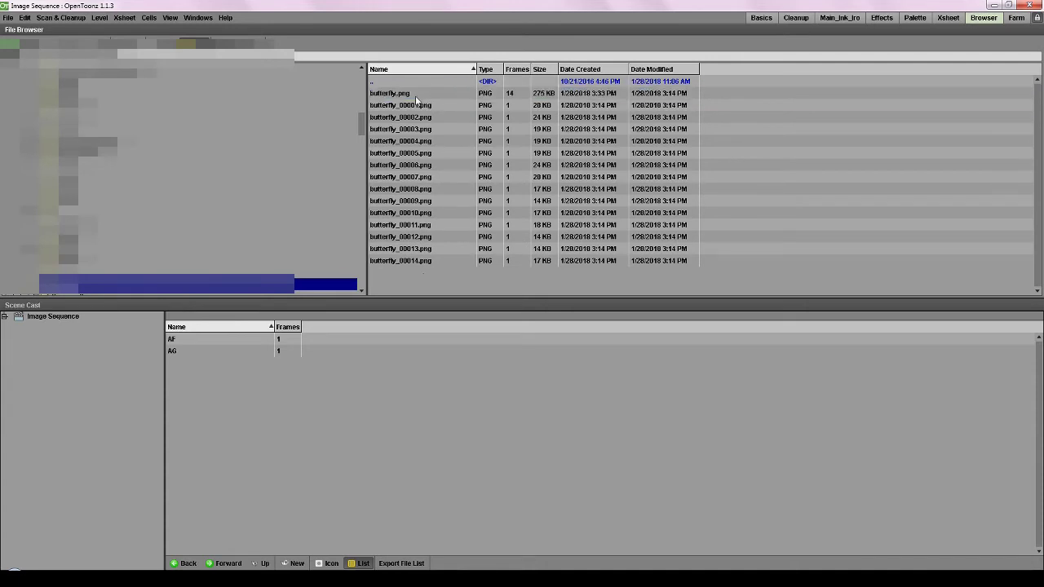
left_click(417, 97)
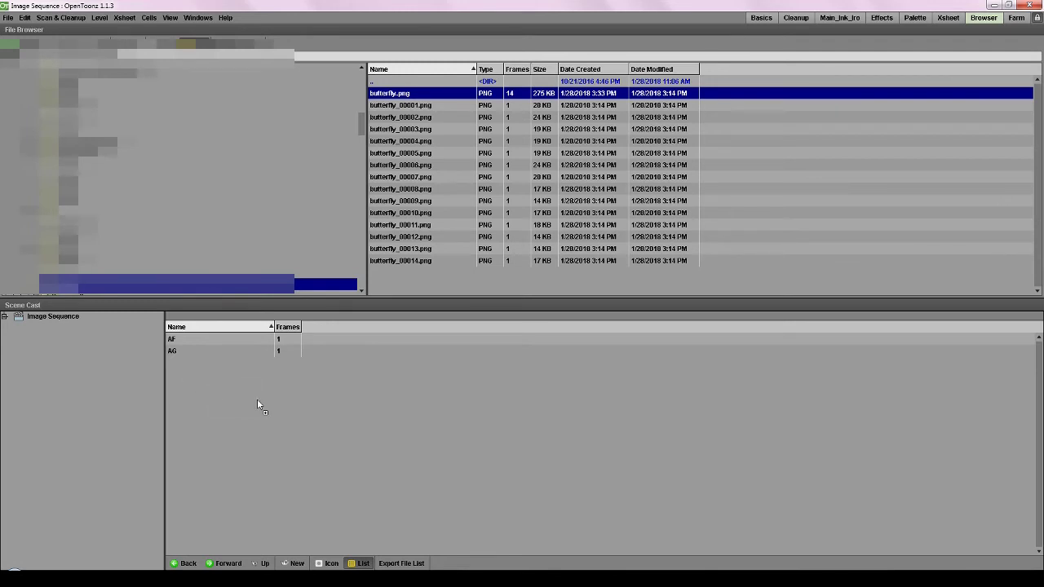
left_click_drag(238, 395, 242, 384)
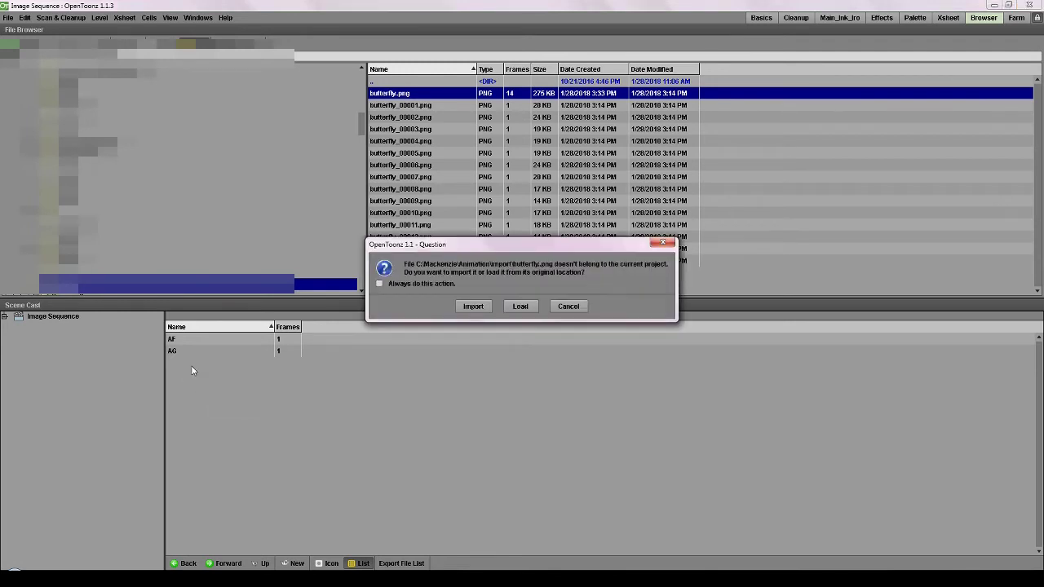
left_click(473, 307)
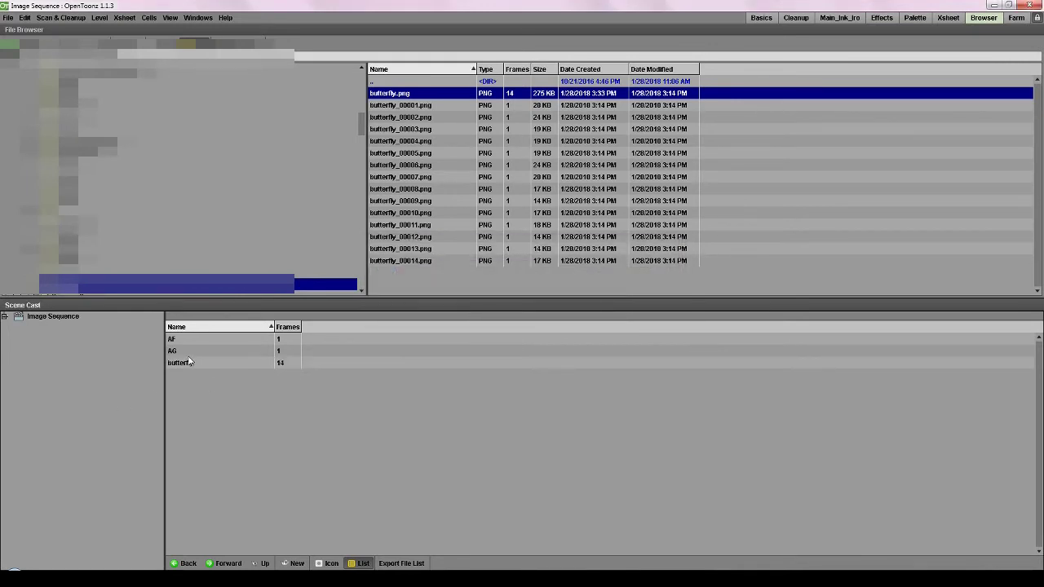
left_click(187, 363)
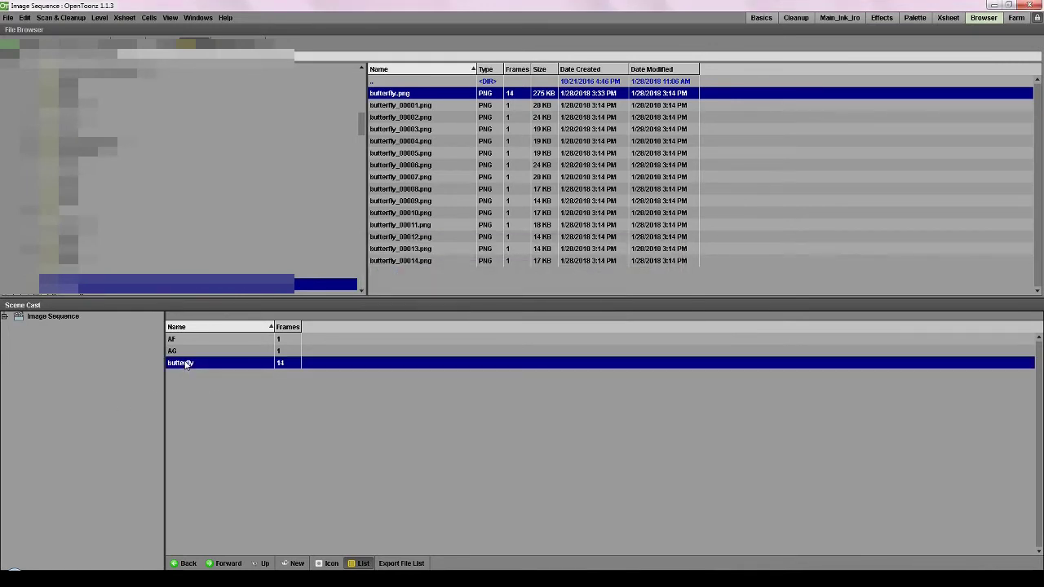
left_click(839, 18)
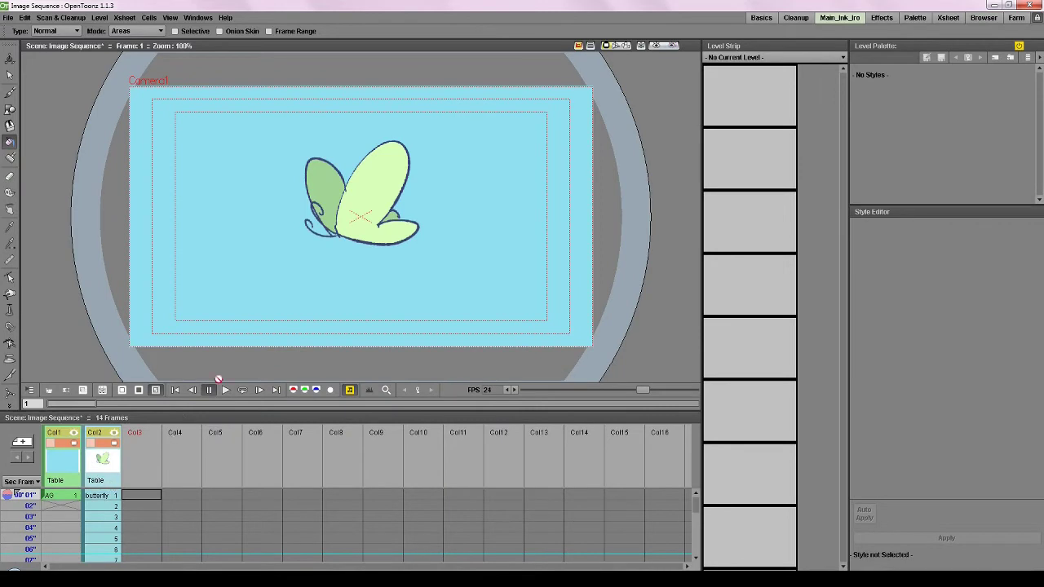
Extend the sky-blue AG cell in Col1 down to frame 73.
left_click(220, 390)
left_click(61, 495)
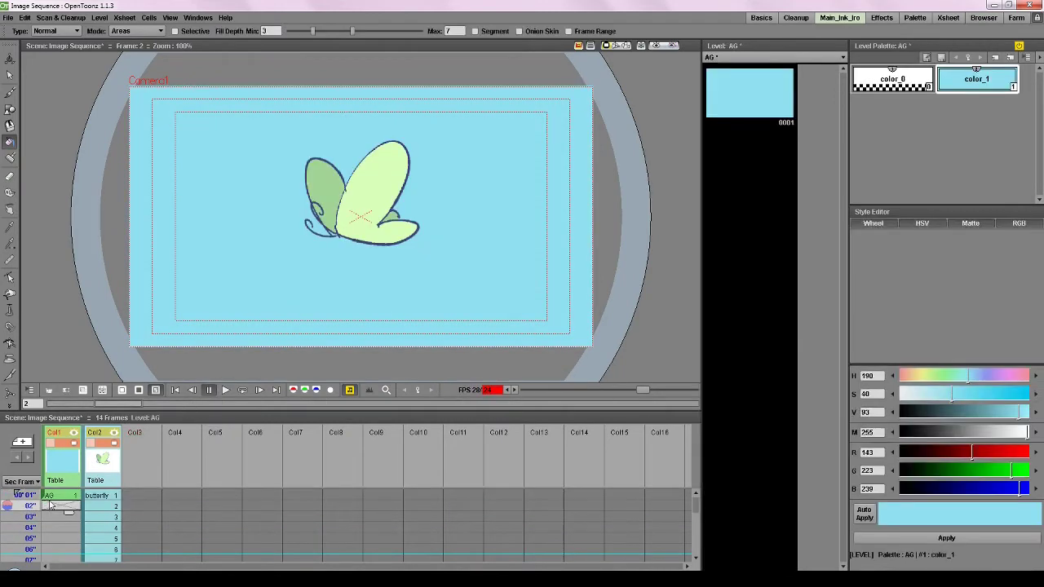
left_click(65, 506)
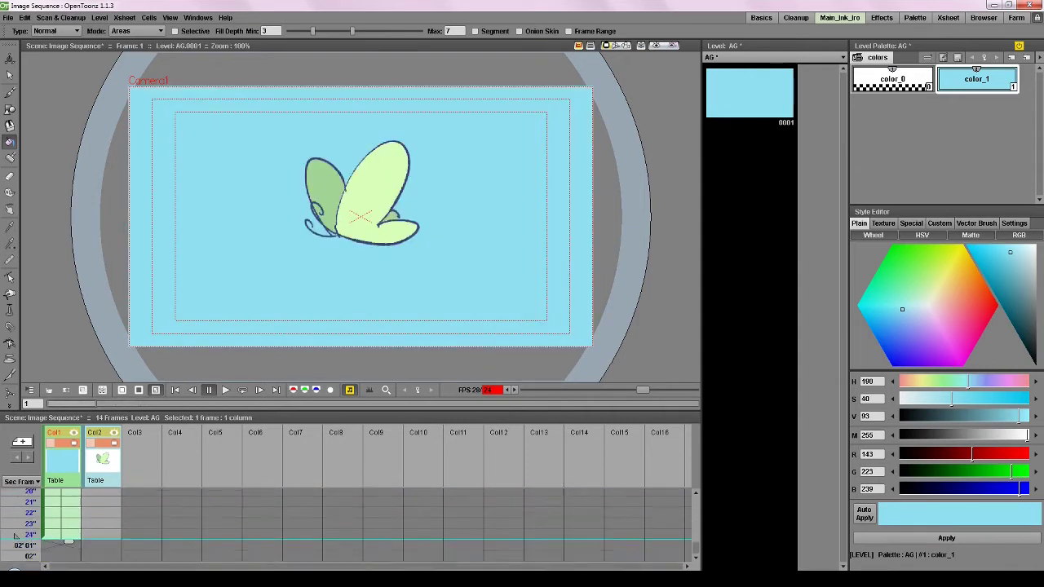
left_click(100, 503)
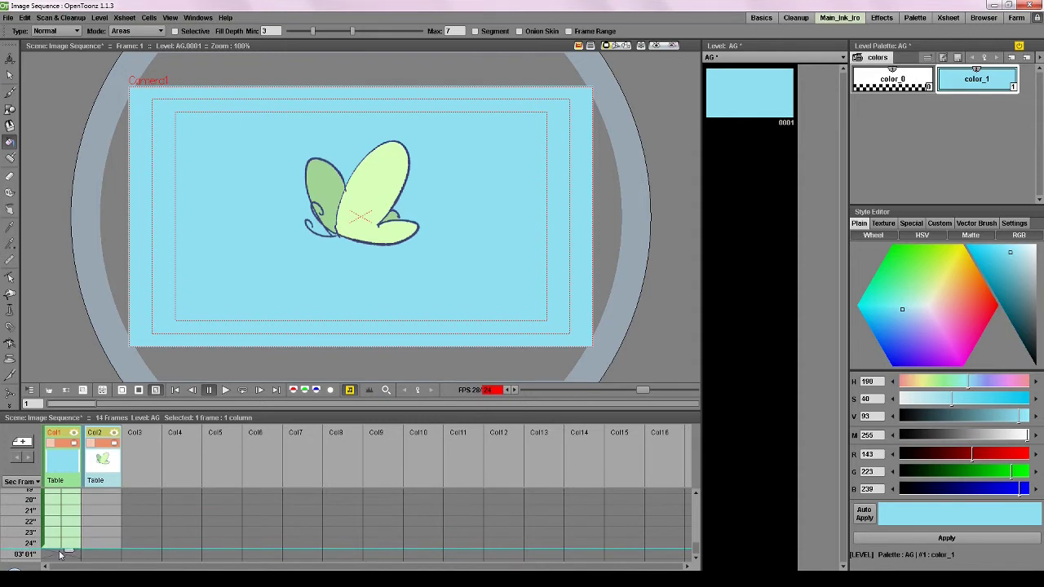
Copy butterfly frames 1–14 and paste the cycle at frames 15 and 29.
left_click(100, 504)
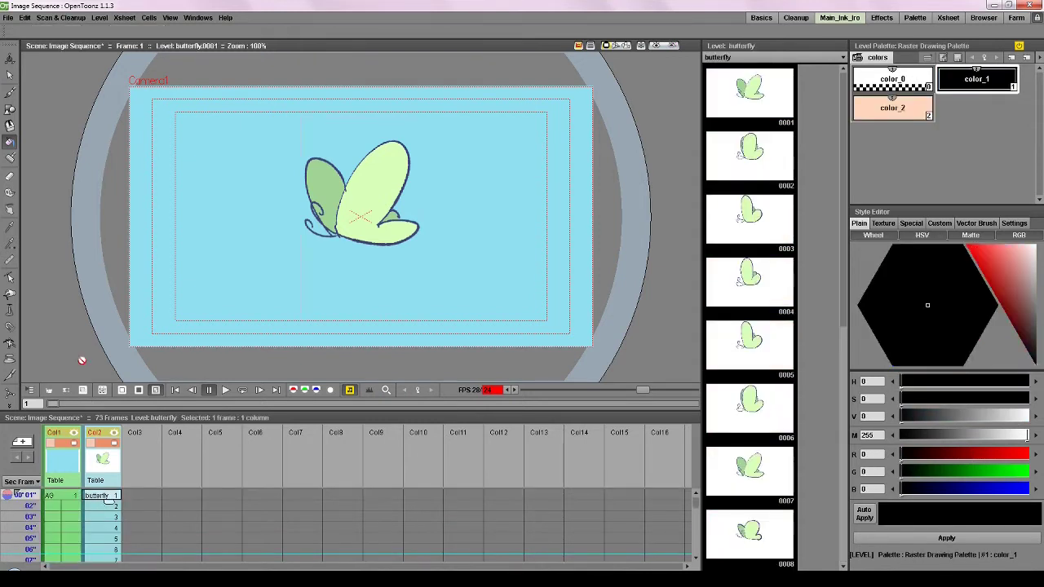
left_click_drag(107, 570, 114, 506)
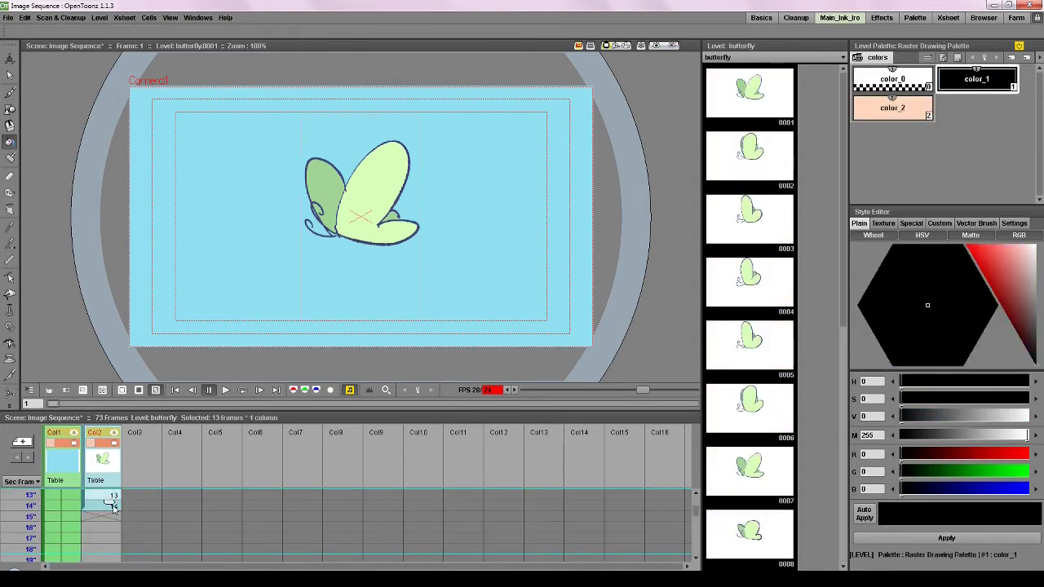
key("ctrl+c")
left_click(106, 519)
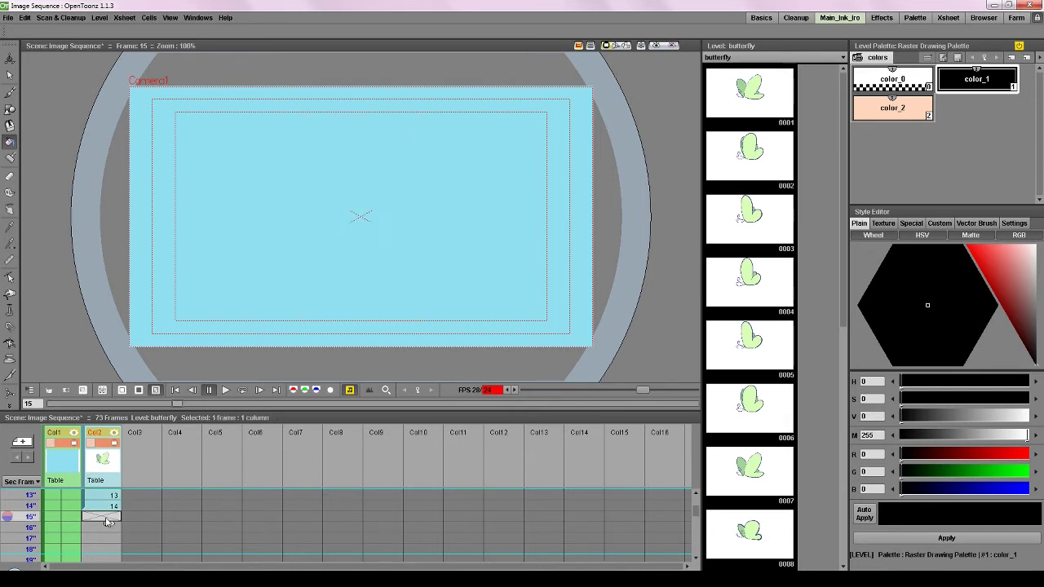
key("ctrl+v")
scroll(107, 524, "down", 5)
left_click(94, 539)
key("ctrl+v")
Paste further copies of the flap cycle at frames 43, 57 and 71.
scroll(97, 540, "down", 5)
left_click(100, 495)
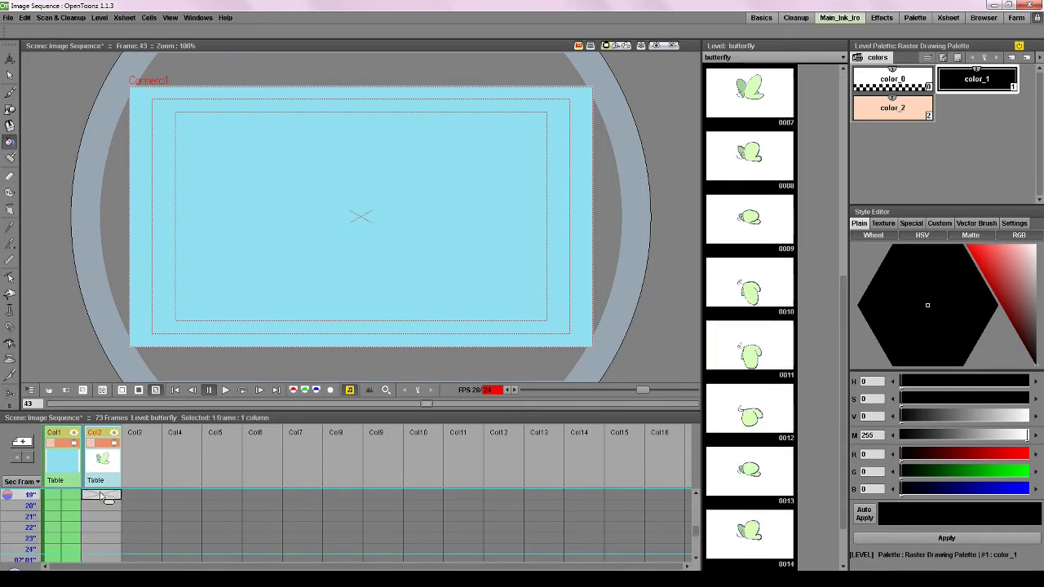
key("ctrl+v")
scroll(101, 505, "down", 5)
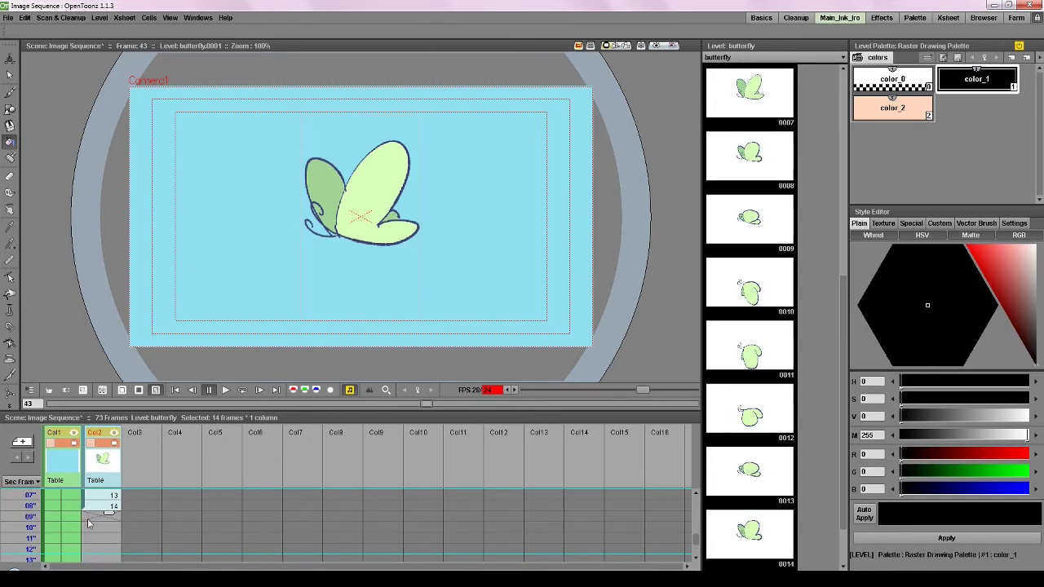
left_click(102, 517)
key("ctrl+v")
scroll(102, 519, "down", 5)
left_click(96, 539)
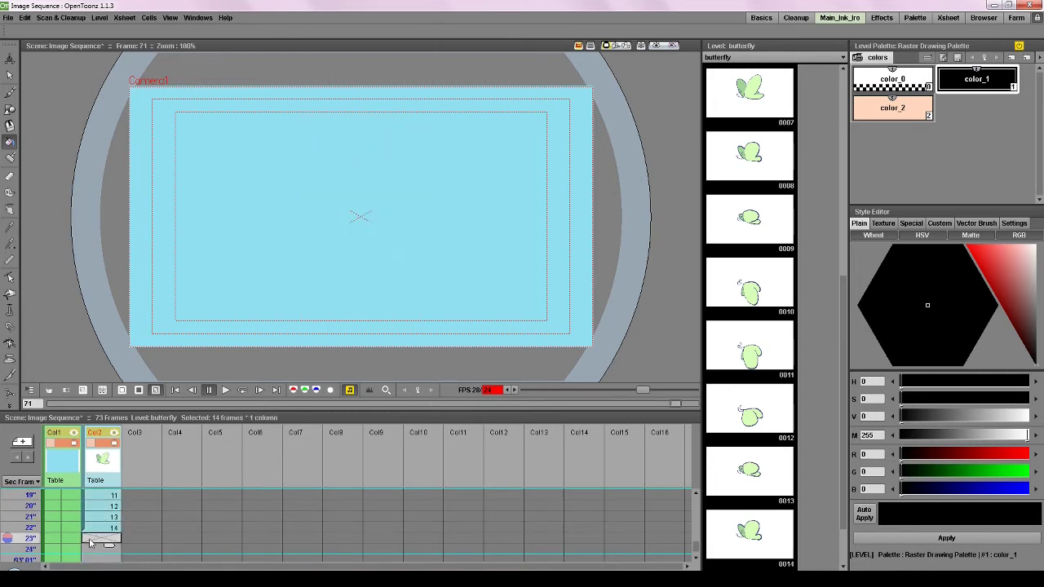
key("ctrl+v")
Delete the butterfly cells past frame 73 and play the scene looped.
scroll(98, 538, "down", 2)
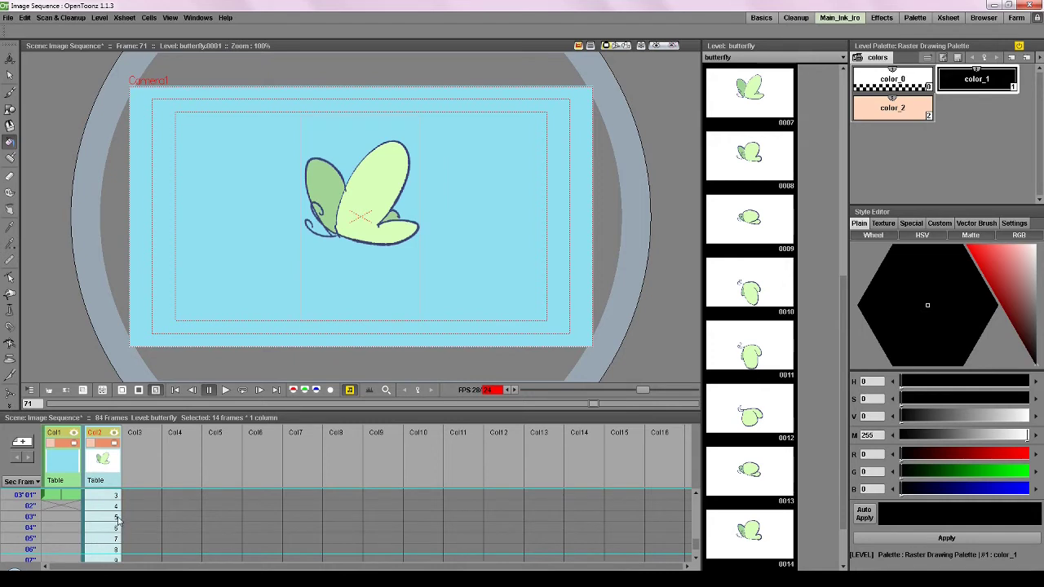
left_click(113, 508)
left_click(68, 497)
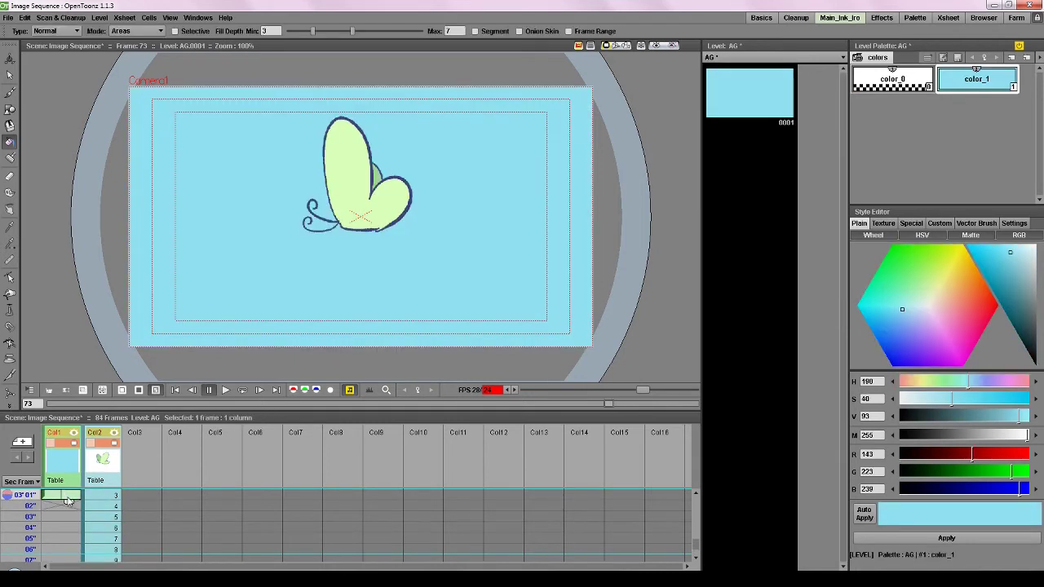
left_click(74, 507)
left_click(88, 506)
scroll(90, 530, "down", 2)
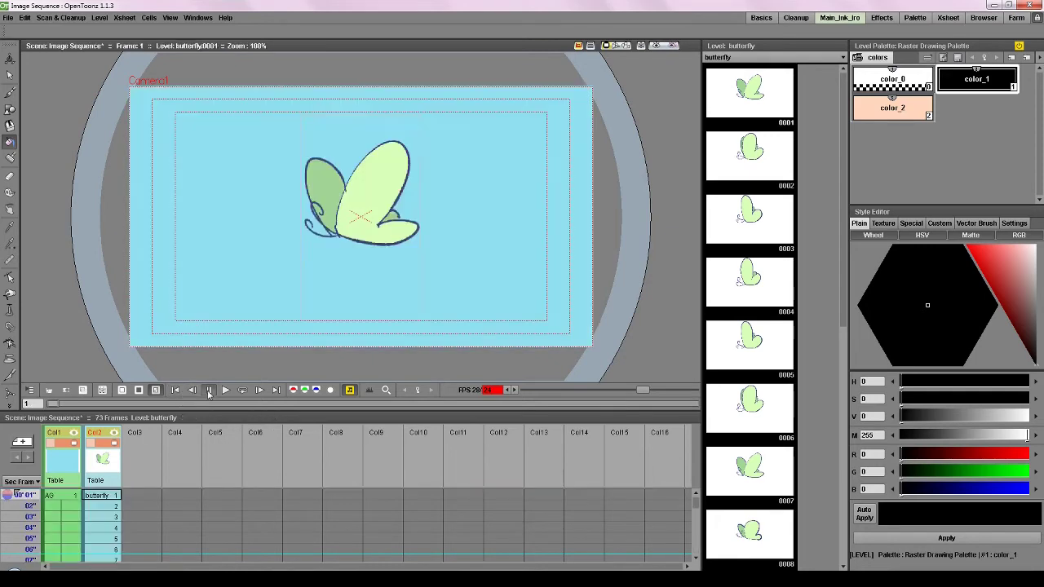
left_click(242, 390)
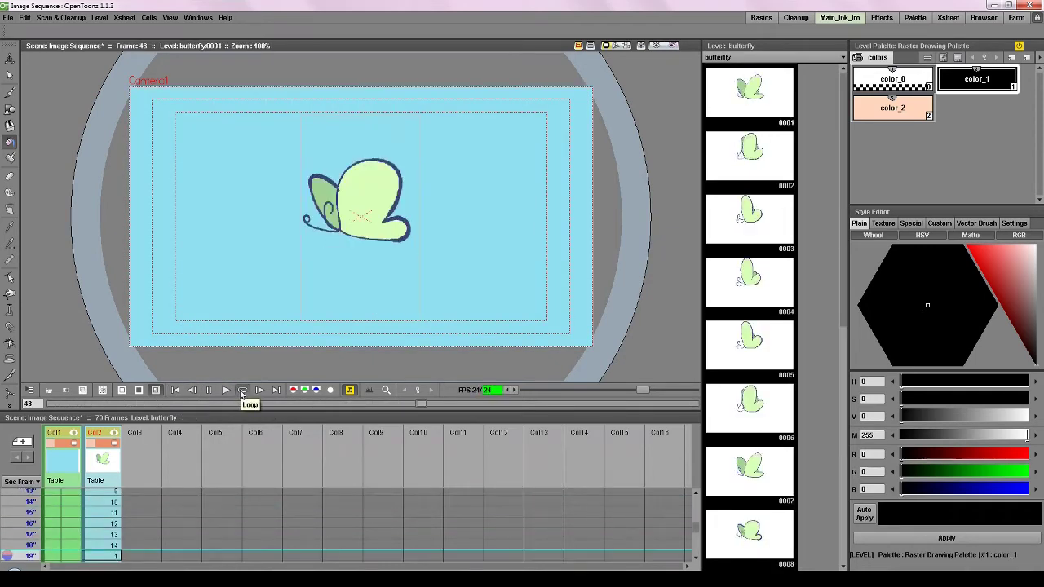
left_click(208, 390)
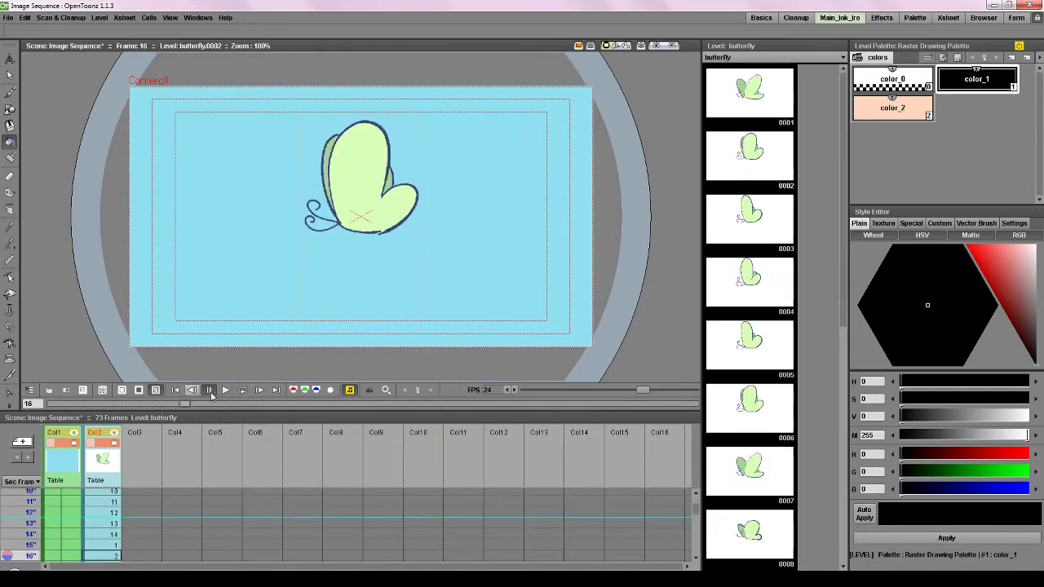
left_click(176, 391)
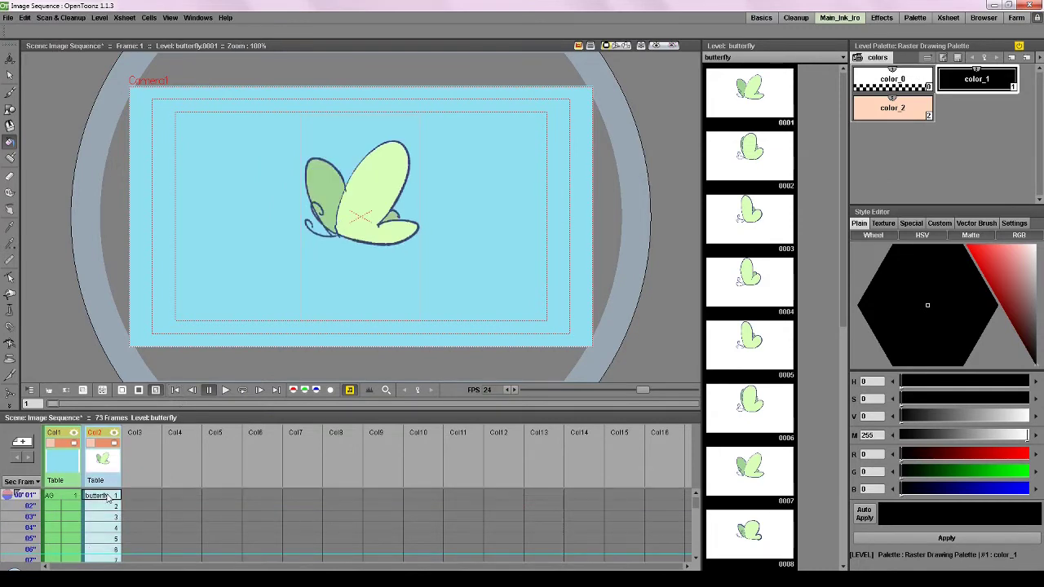
left_click(112, 497)
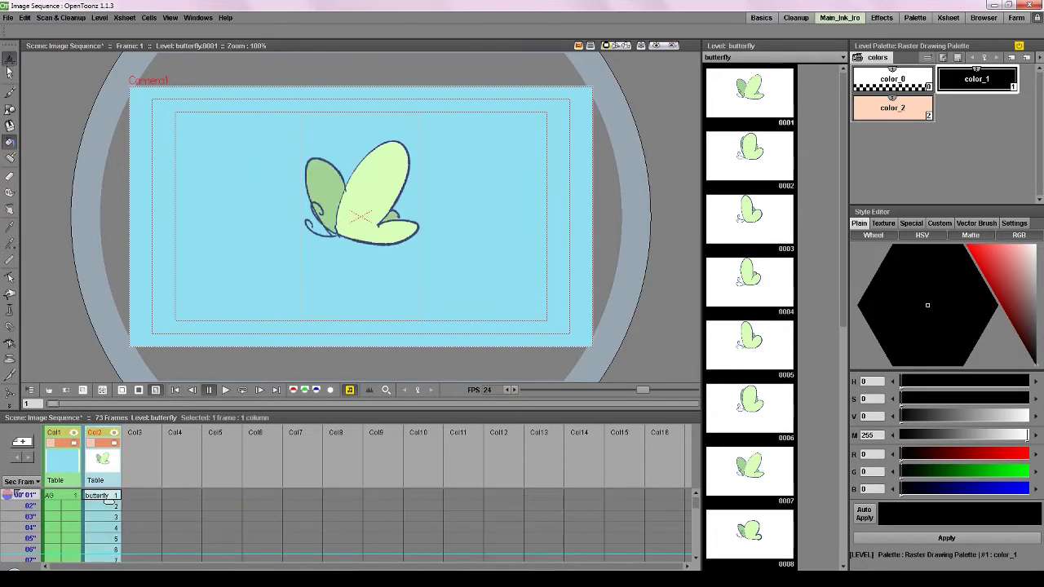
left_click(10, 58)
left_click(71, 30)
Scale the butterfly down to about three quarters size, then a bit smaller.
left_click(73, 57)
left_click_drag(138, 70, 234, 164)
left_click(71, 30)
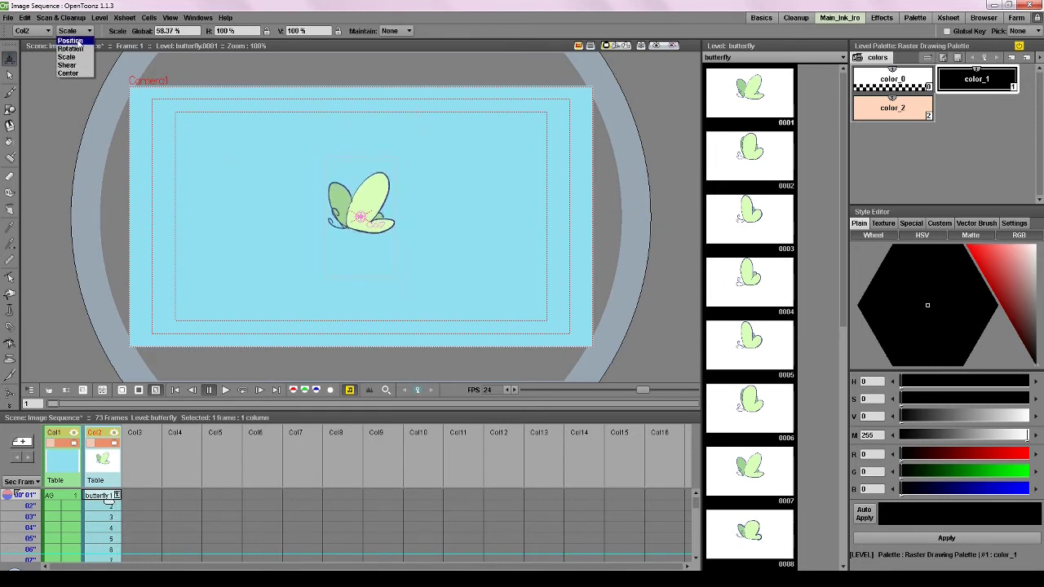
left_click(72, 39)
Key the butterfly at the upper right on frame 1, then at the upper left by frame 49.
left_click_drag(356, 219, 484, 184)
scroll(120, 531, "down", 6)
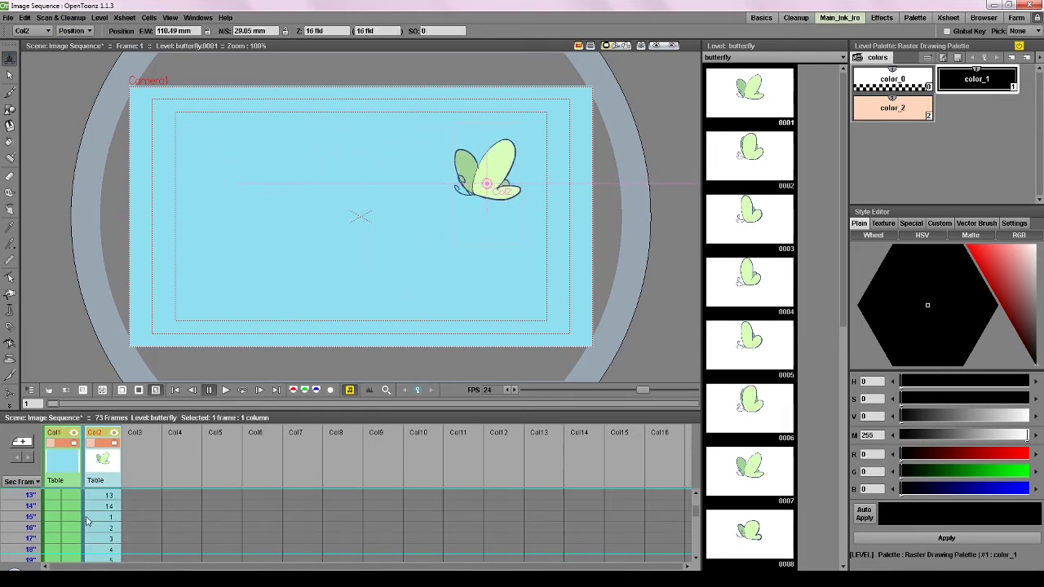
scroll(120, 530, "down", 2)
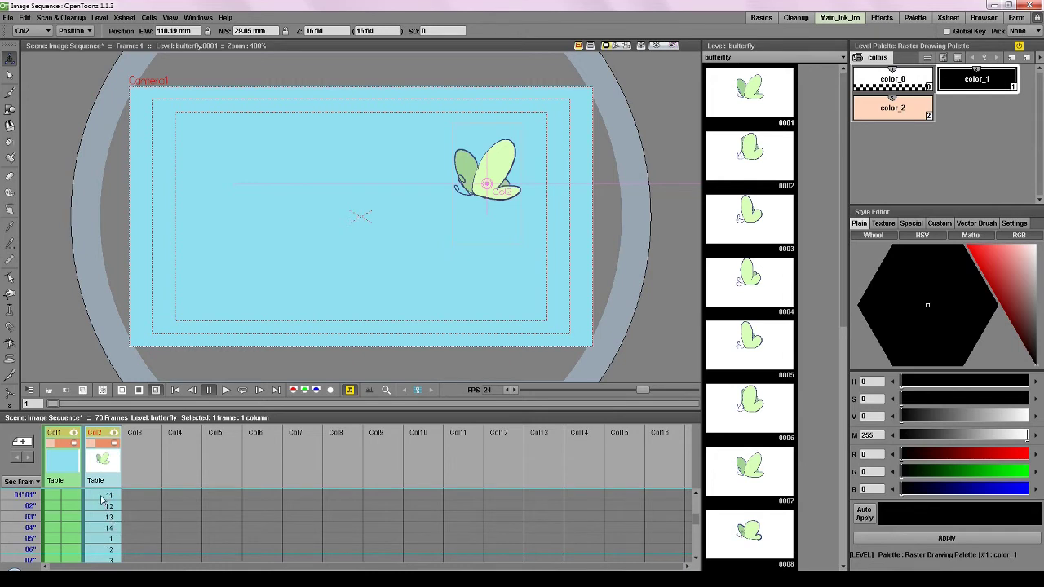
left_click(104, 499)
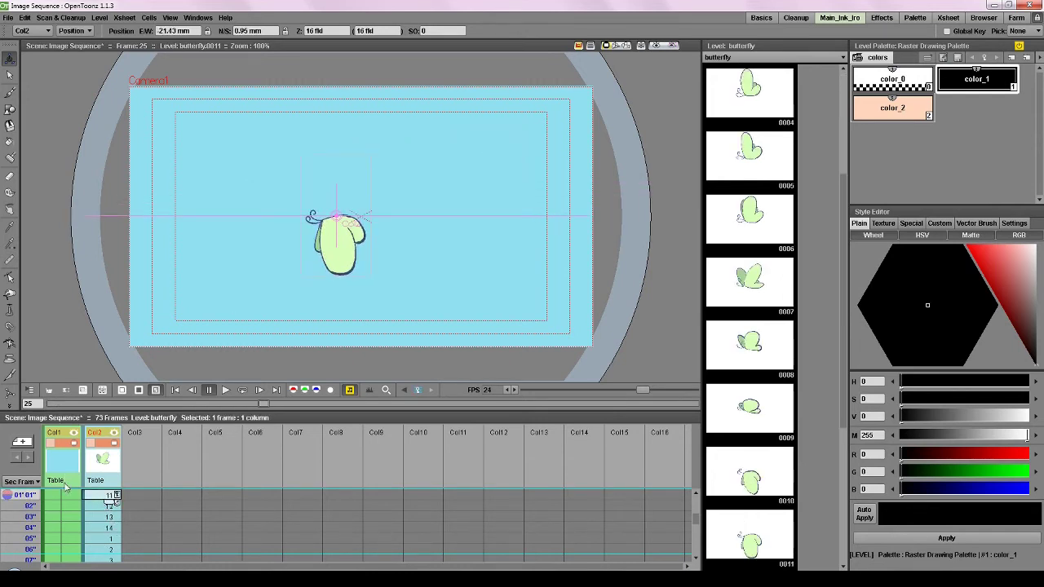
scroll(106, 497, "up", 2)
left_click(109, 559)
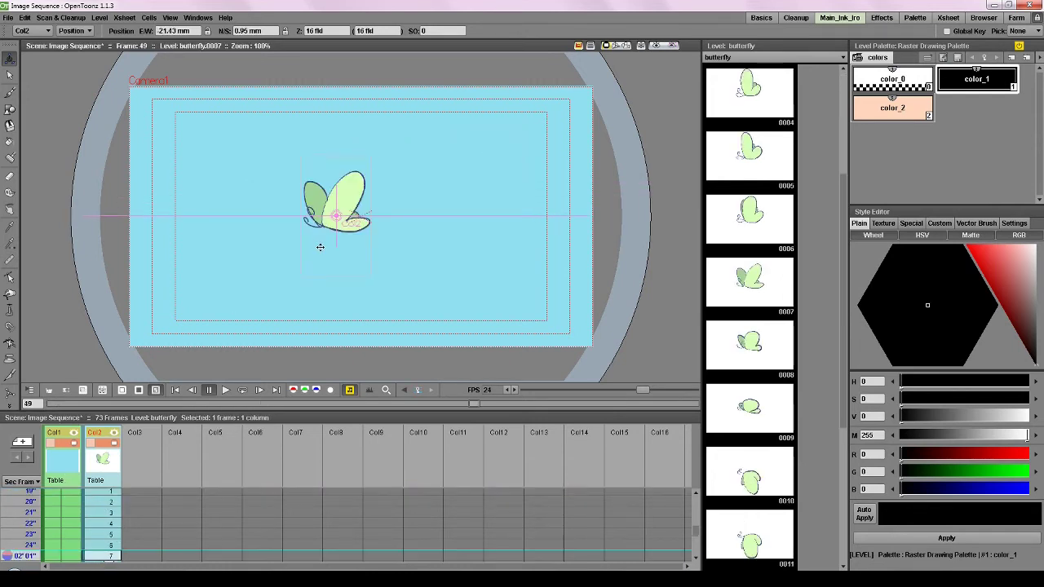
left_click_drag(305, 252, 198, 221)
Move the butterfly past the left edge at frame 73 and play the flight.
scroll(104, 522, "down", 10)
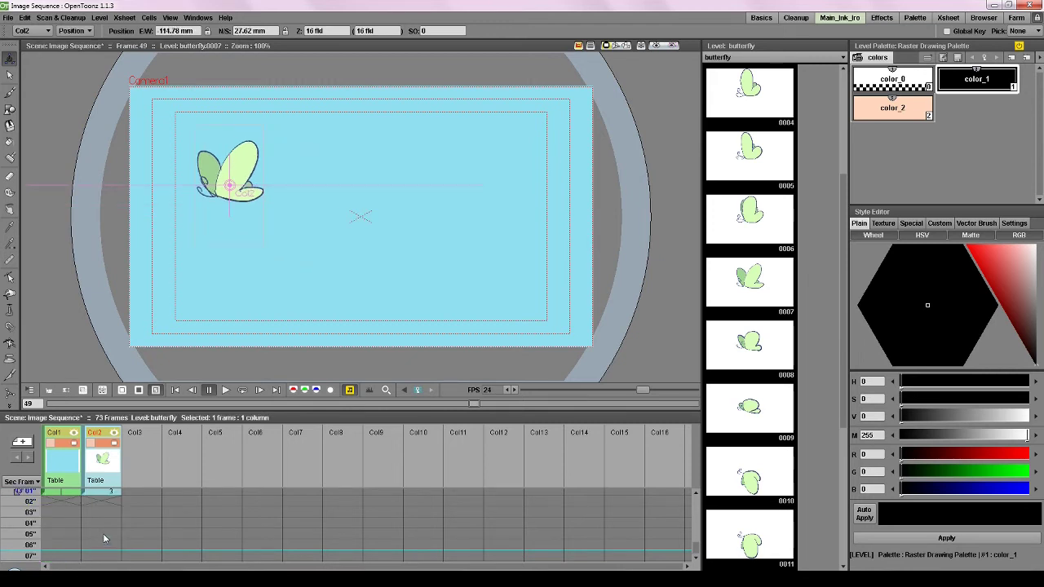
left_click(102, 495)
left_click_drag(245, 251, 130, 291)
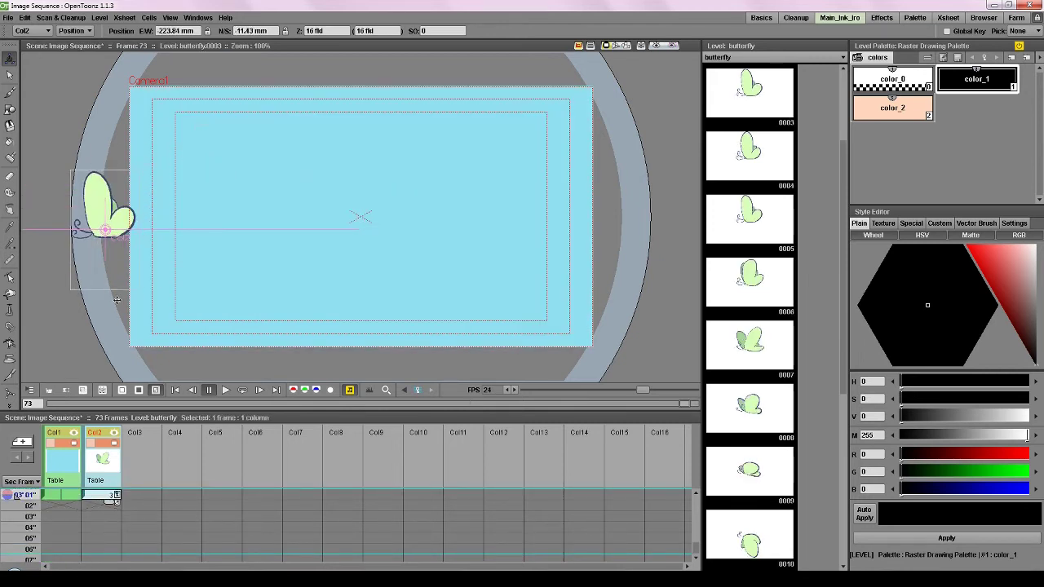
left_click(227, 391)
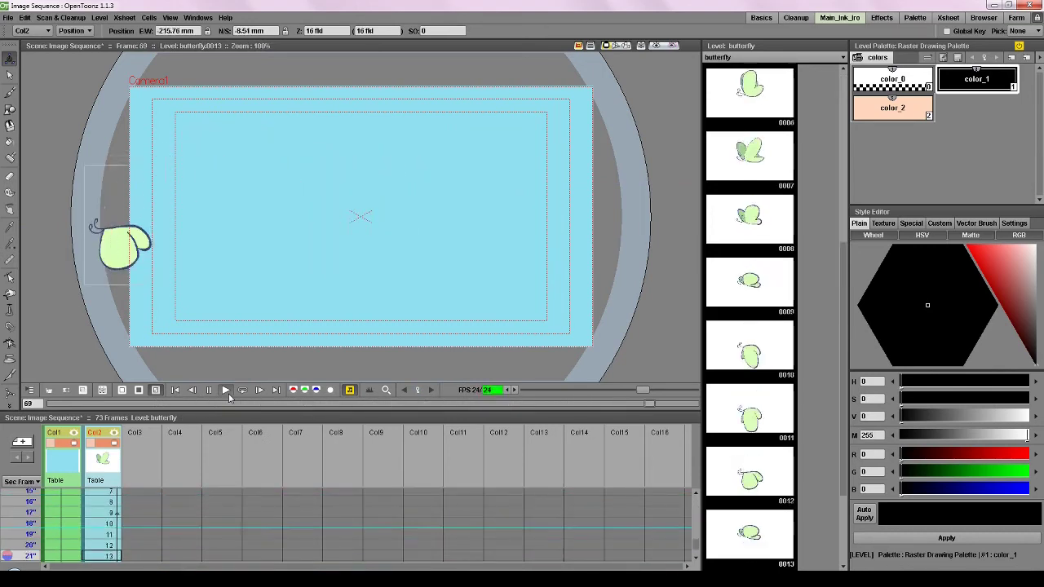
Step through the butterfly's flight from frame 4 to frame 54, then save the scene with Ctrl+S.
left_click(87, 527)
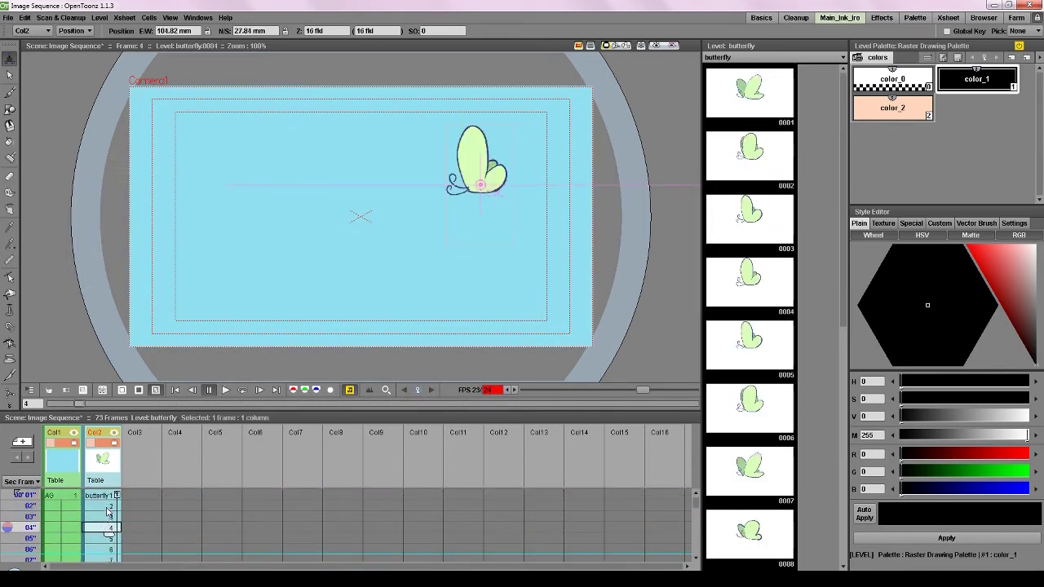
left_click(106, 509)
left_click(110, 499)
key("Down")
key("Down")
key("Down")
key("Down")
key("Down")
key("Down")
key("Down")
key("Down")
key("Down")
key("Down")
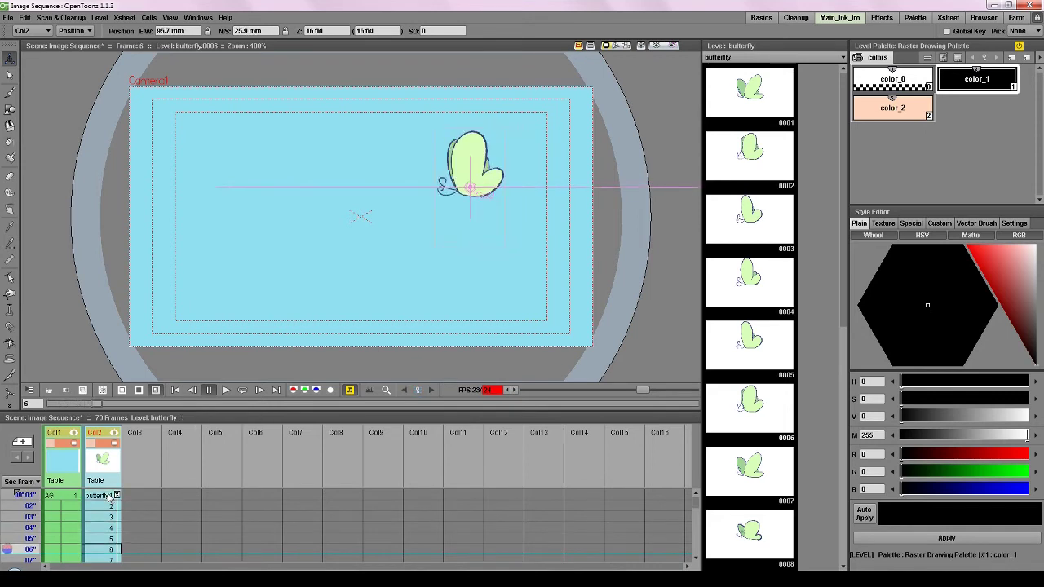
key("Down")
key("Down")
key("Down")
key("Down")
key("Down")
key("Down")
key("Down")
key("Down")
key("Down")
key("Down")
key("Down")
key("Down")
key("Down")
key("Down")
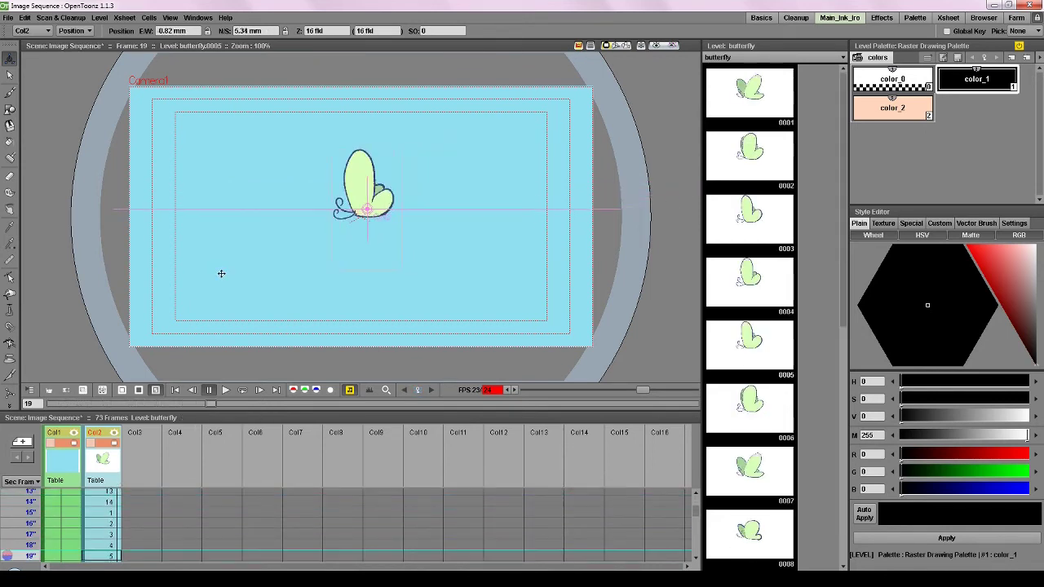
key("Down")
key("Down")
key("Down")
key("Down")
key("Down")
key("Down")
key("Down")
key("Down")
key("Down")
key("Down")
key("Down")
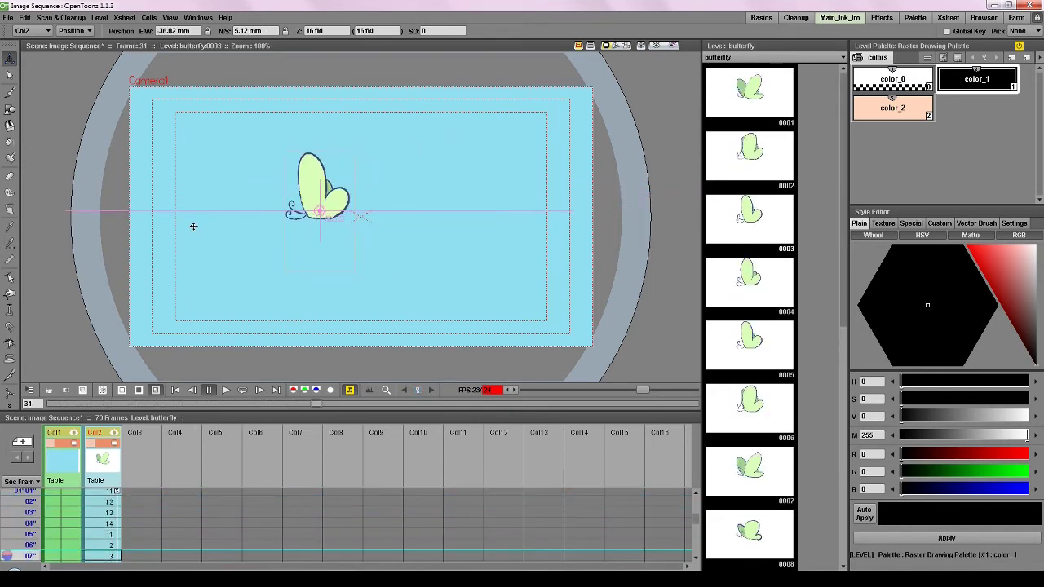
key("Down")
key("Down")
key("Down")
key("Down")
key("Down")
key("Down")
key("Down")
key("Down")
key("Down")
key("Down")
key("Down")
key("Down")
key("Down")
key("Down")
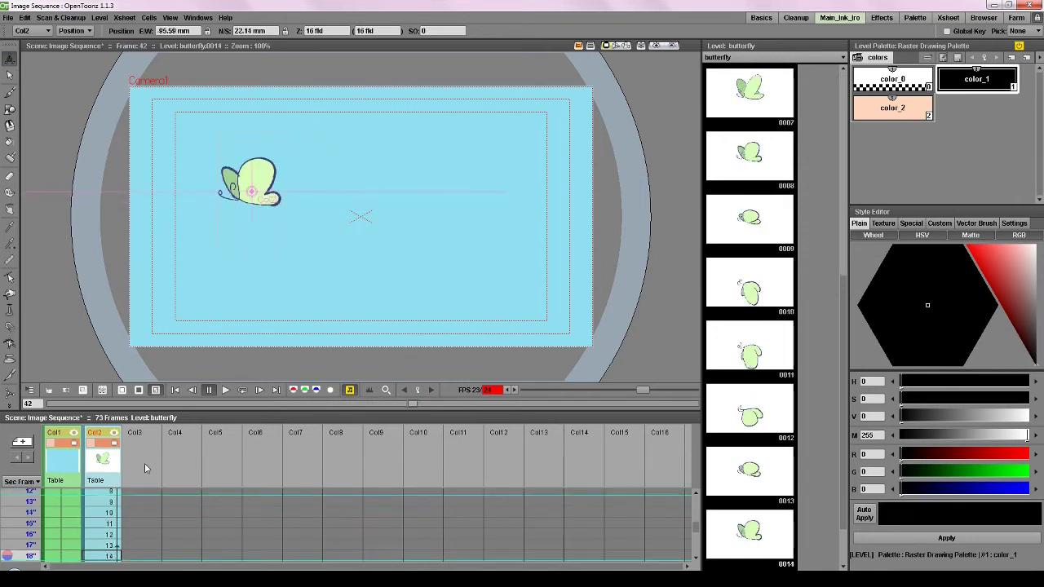
key("Down")
key("Down")
key("Down")
key("Down")
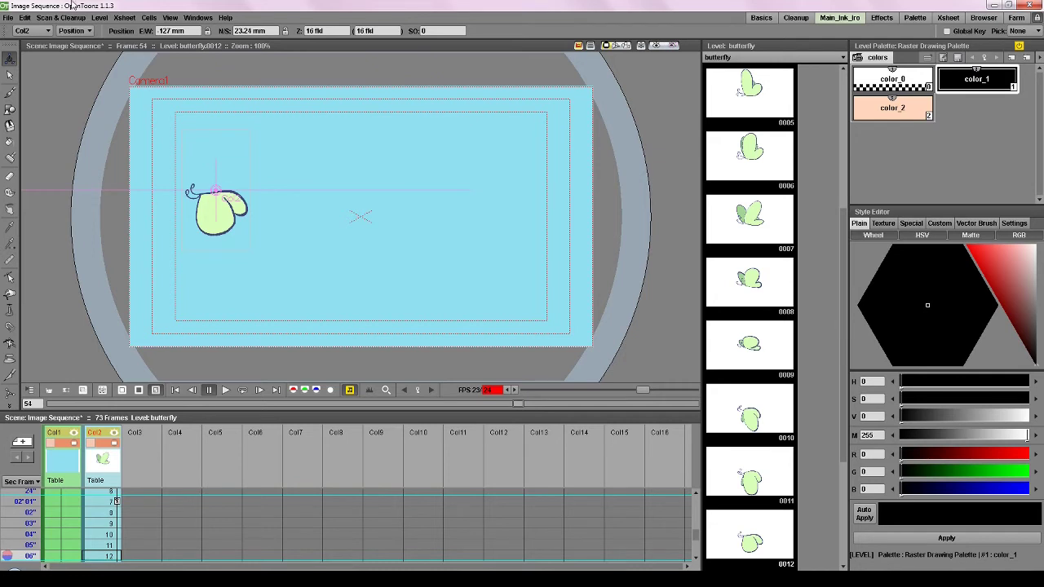
key("ctrl+s")
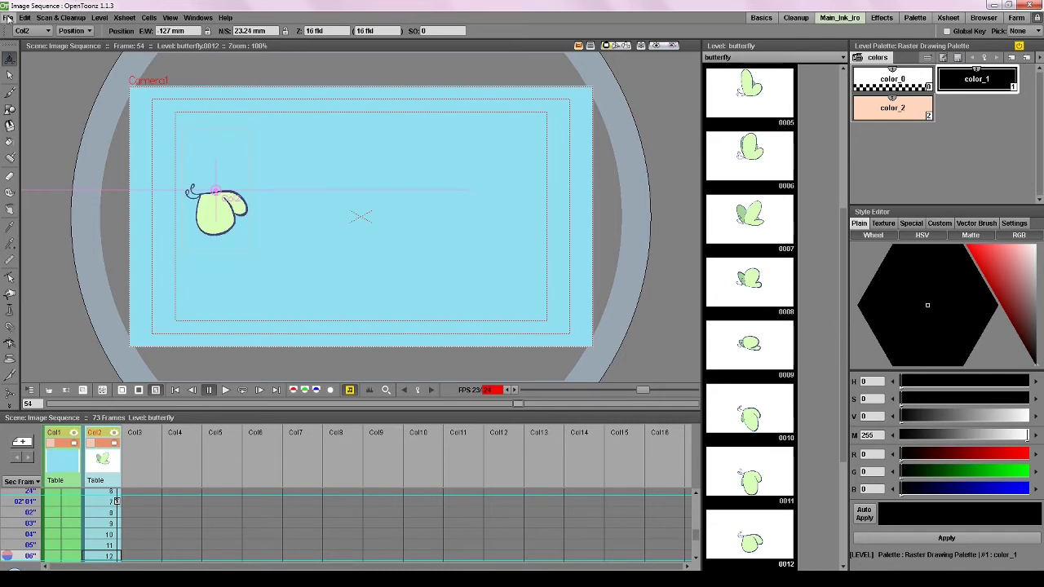
Render the scene's 73 frames from the File menu's Render command.
left_click(7, 18)
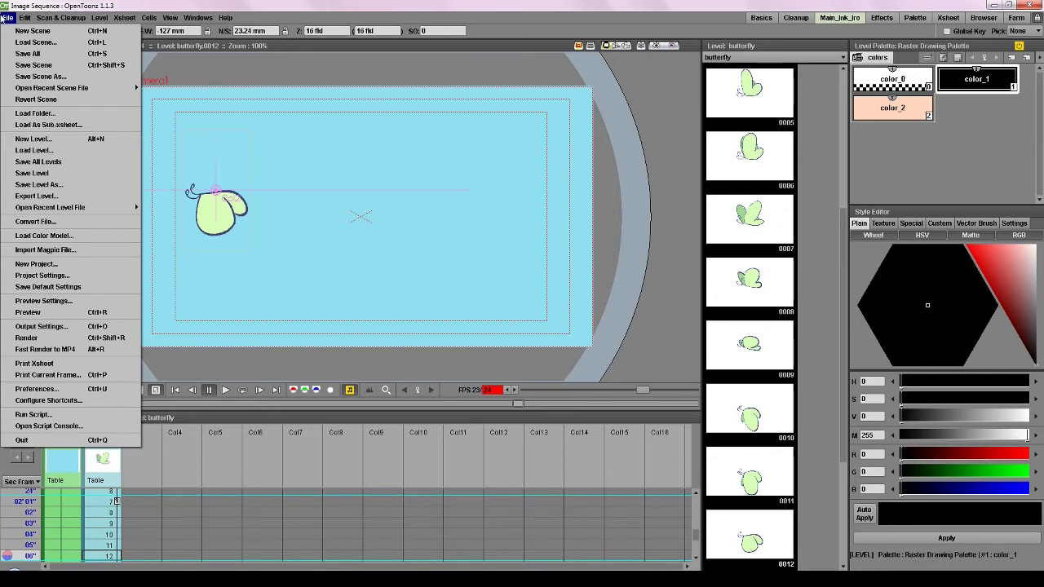
left_click(48, 339)
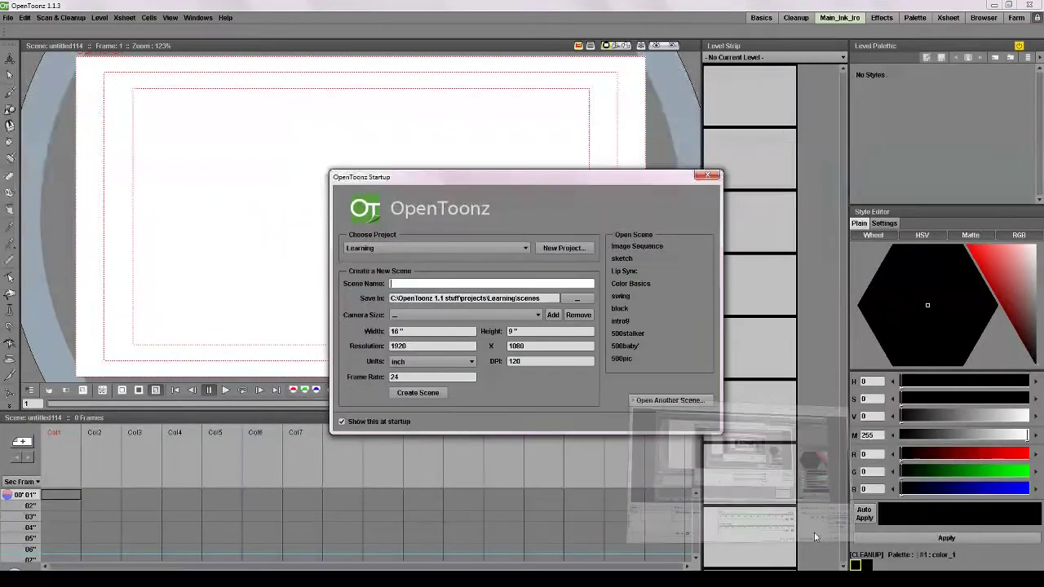
Reopen the Image Sequence scene from the Startup dialog and re-render it to the Flipbook.
left_click(766, 77)
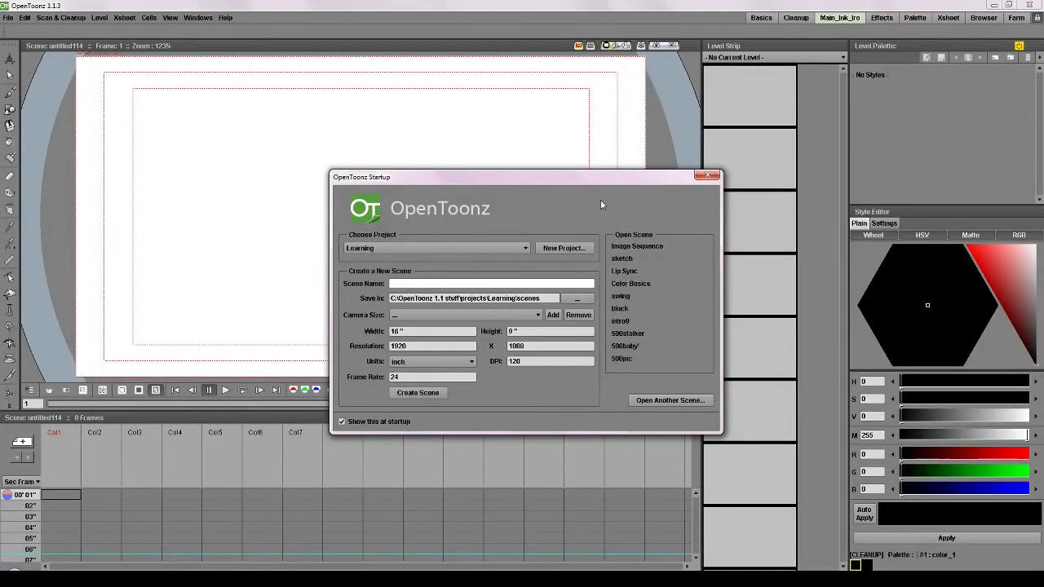
left_click(625, 247)
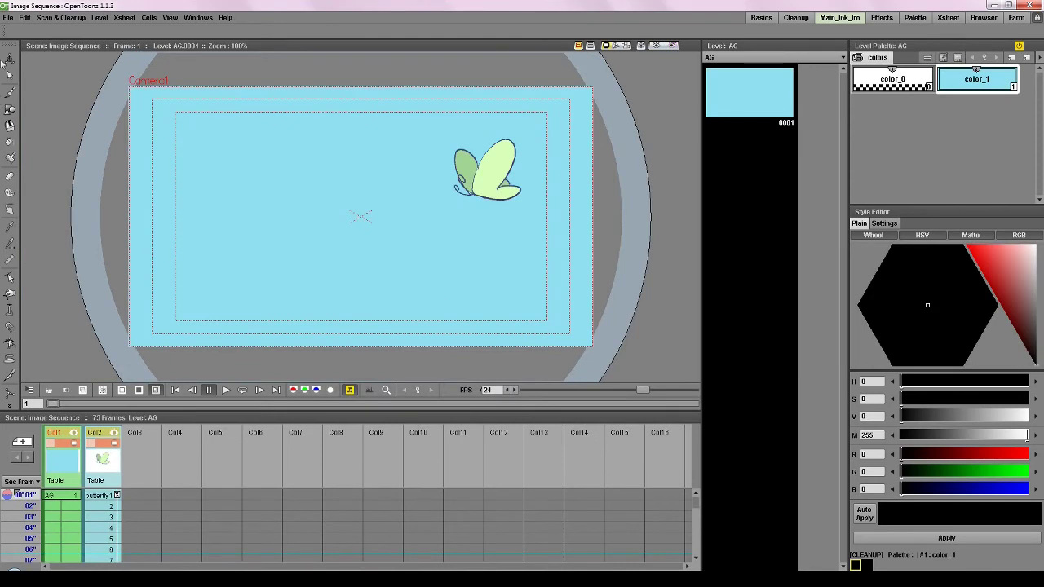
left_click(9, 18)
left_click(84, 340)
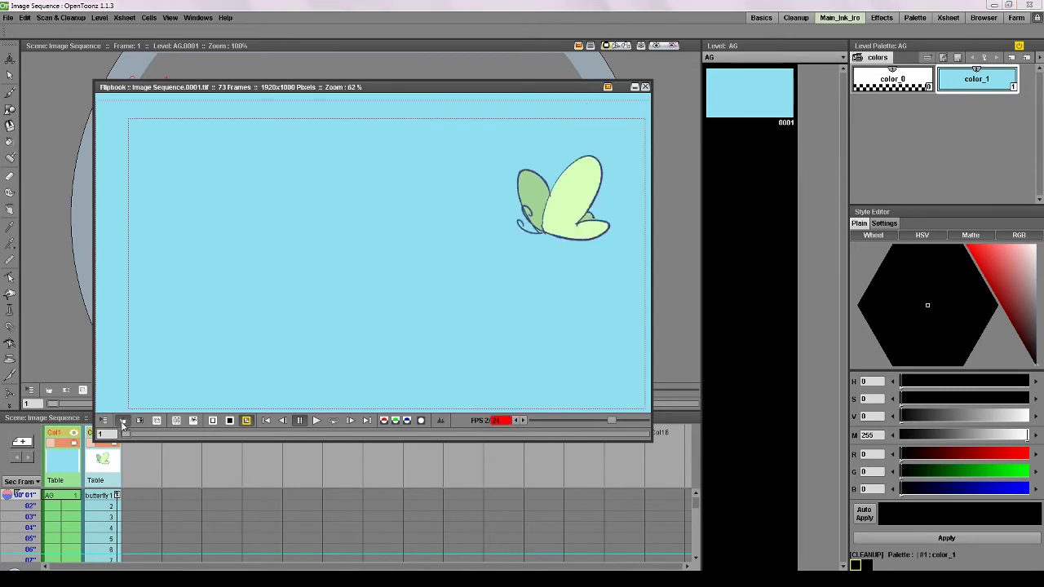
Save the Flipbook's 73 frames as butterfly.tif in the butterfly images folder.
left_click(122, 420)
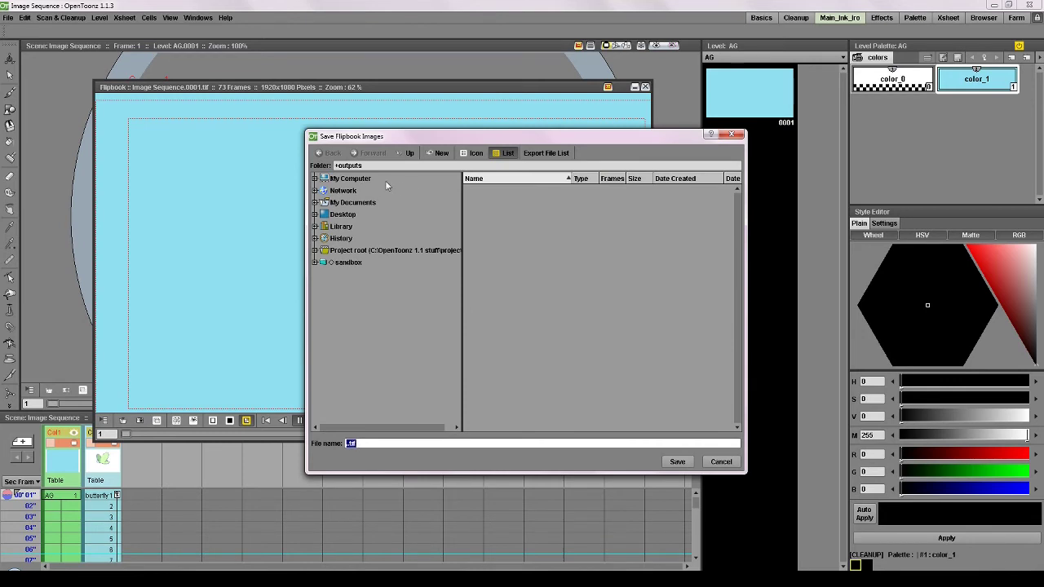
left_click(323, 179)
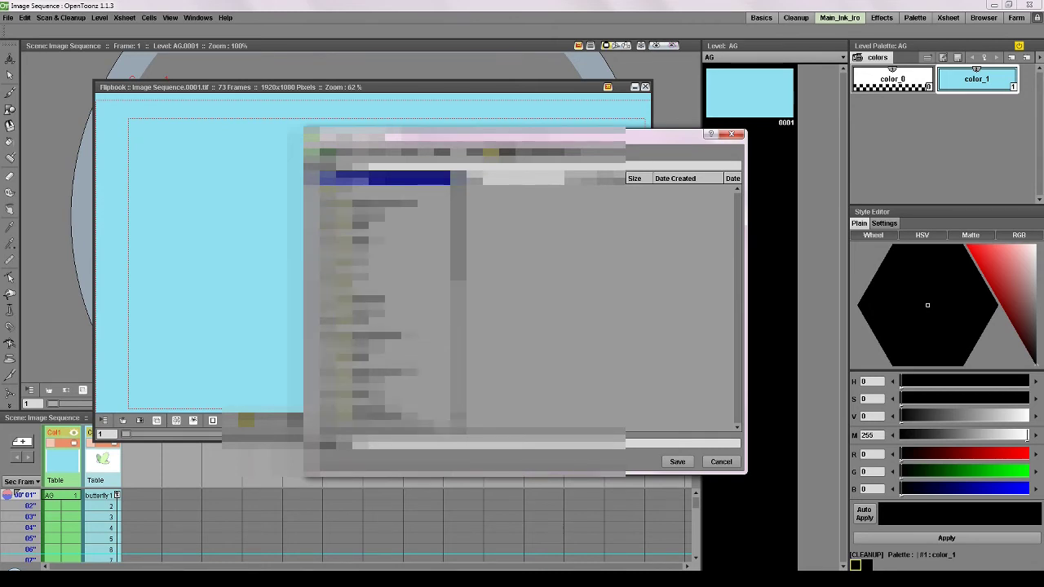
left_click(392, 274)
scroll(384, 310, "down", 3)
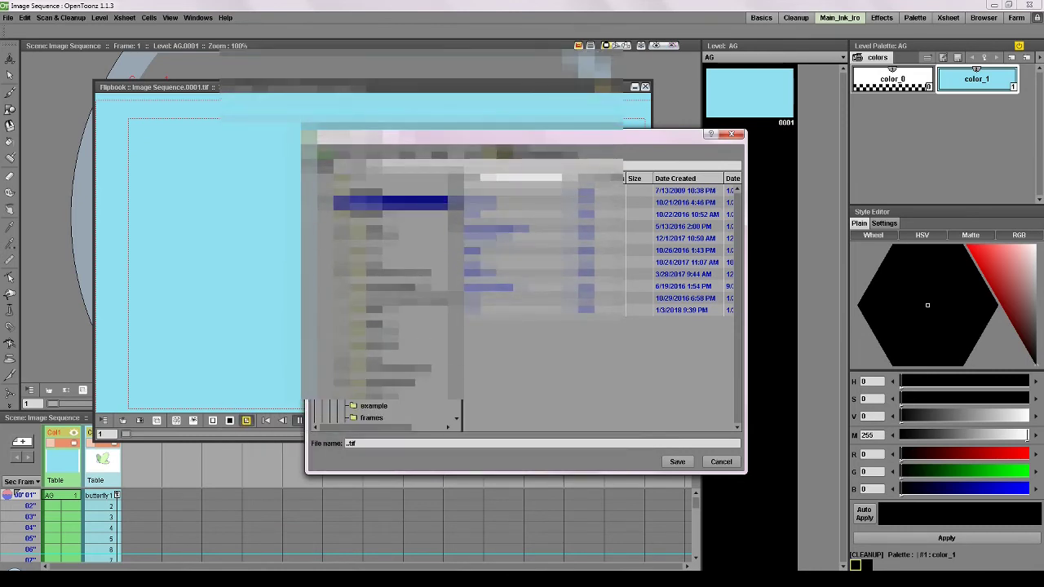
left_click(398, 334)
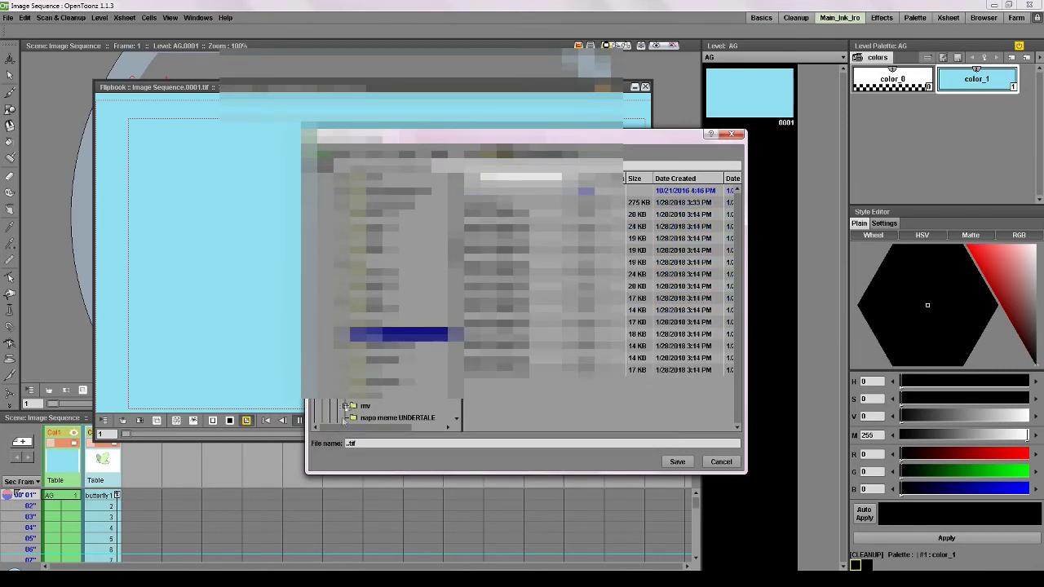
left_click(349, 443)
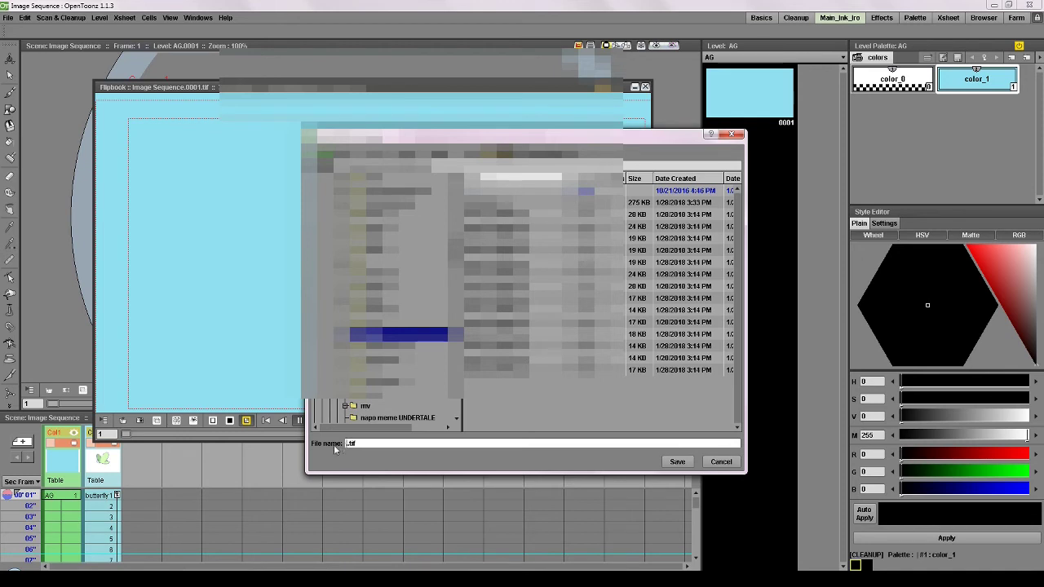
type("butterfly")
key("Return")
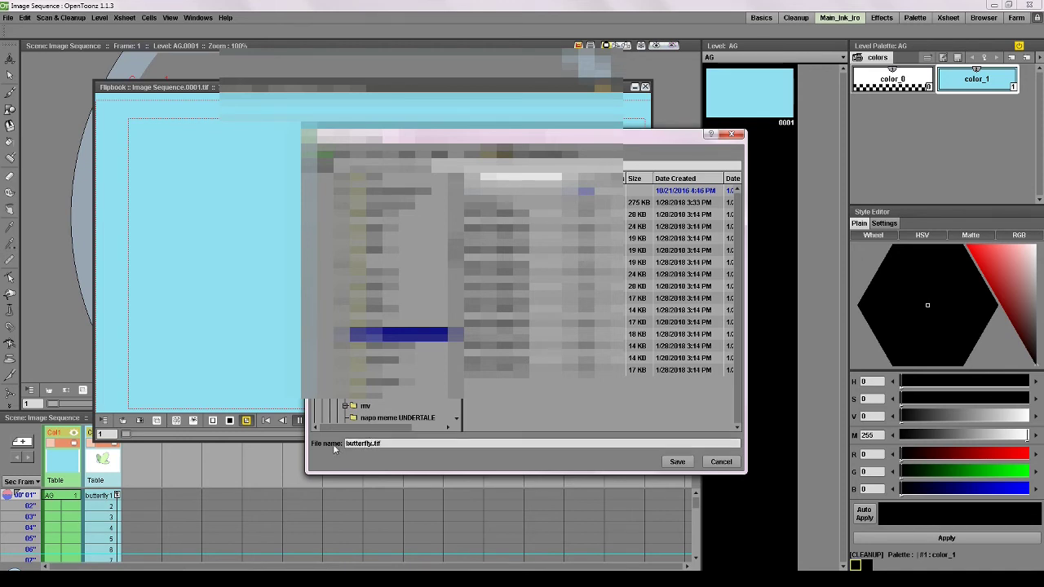
left_click(677, 463)
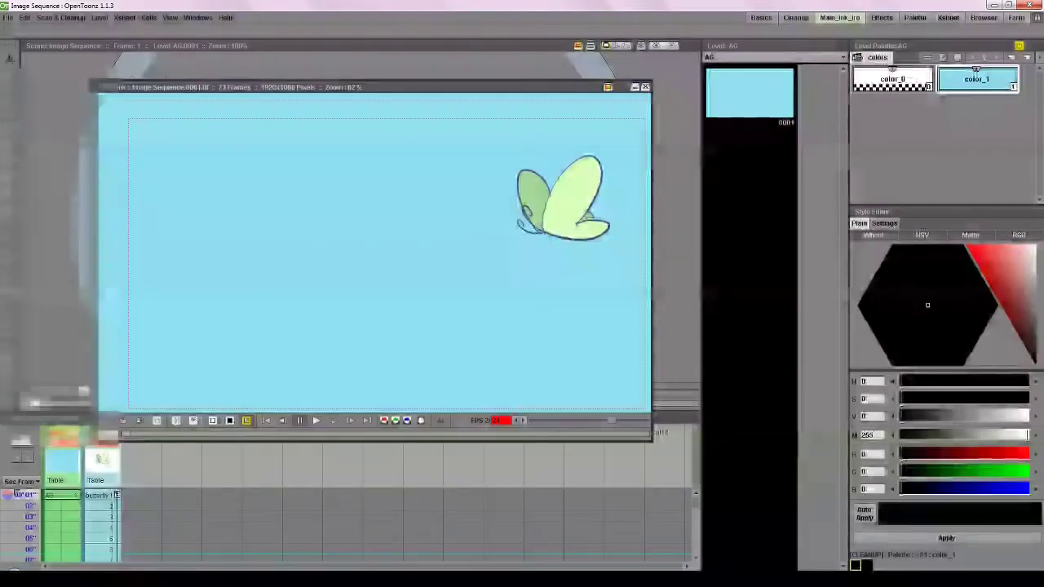
Close the Flipbook preview window.
left_click(371, 581)
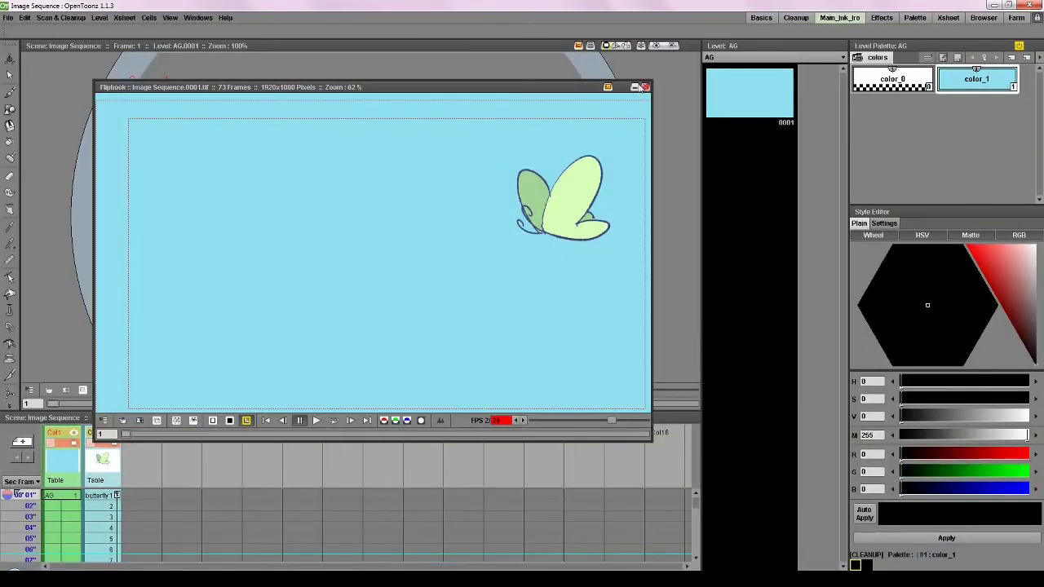
left_click(644, 87)
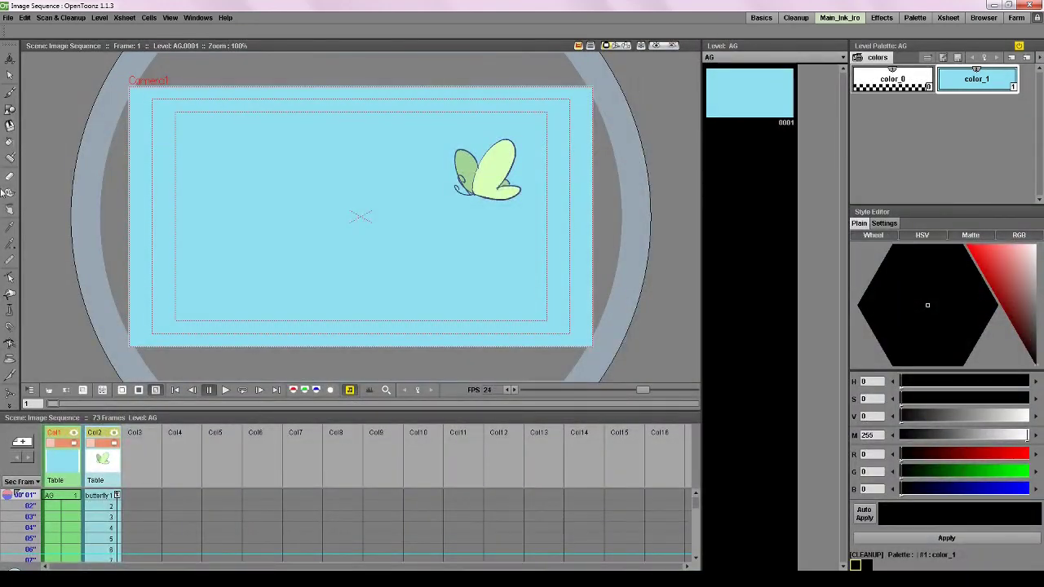
scroll(199, 181, "up", 1)
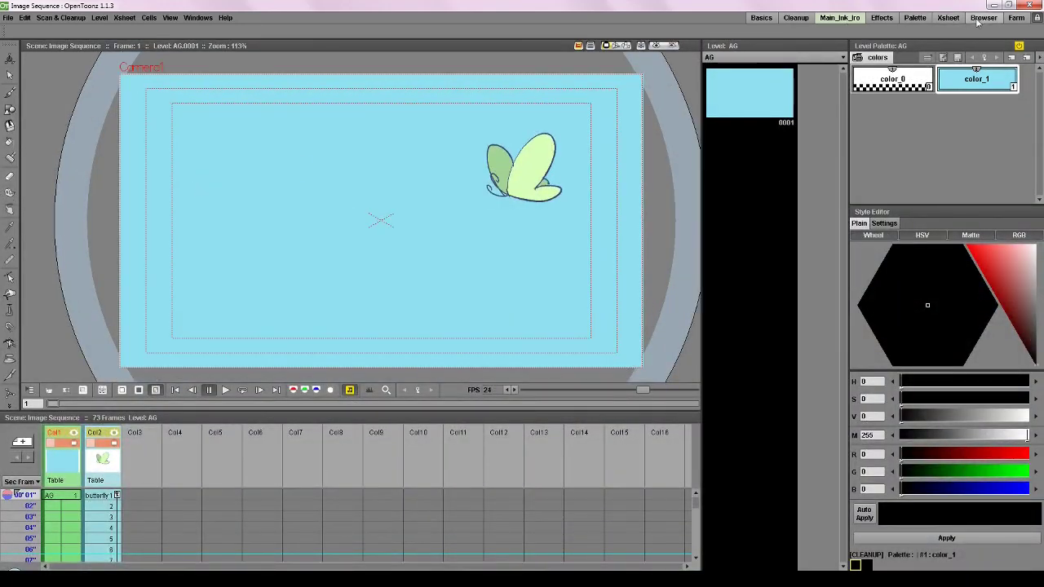
In the Browser room, find butterfly.tif as a 73-frame level, then return to Main_Ink_Iro.
left_click(978, 21)
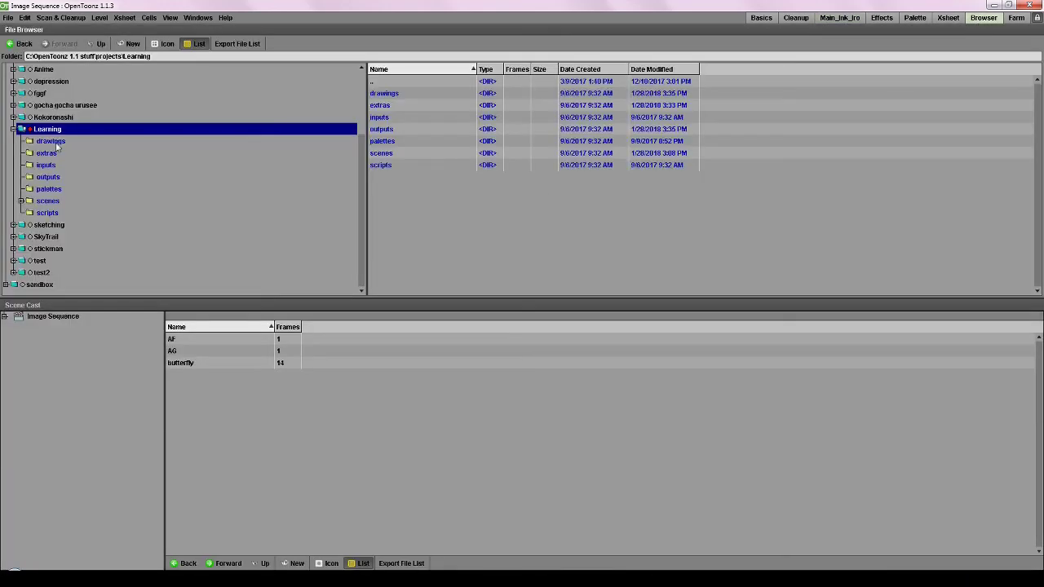
left_click(13, 129)
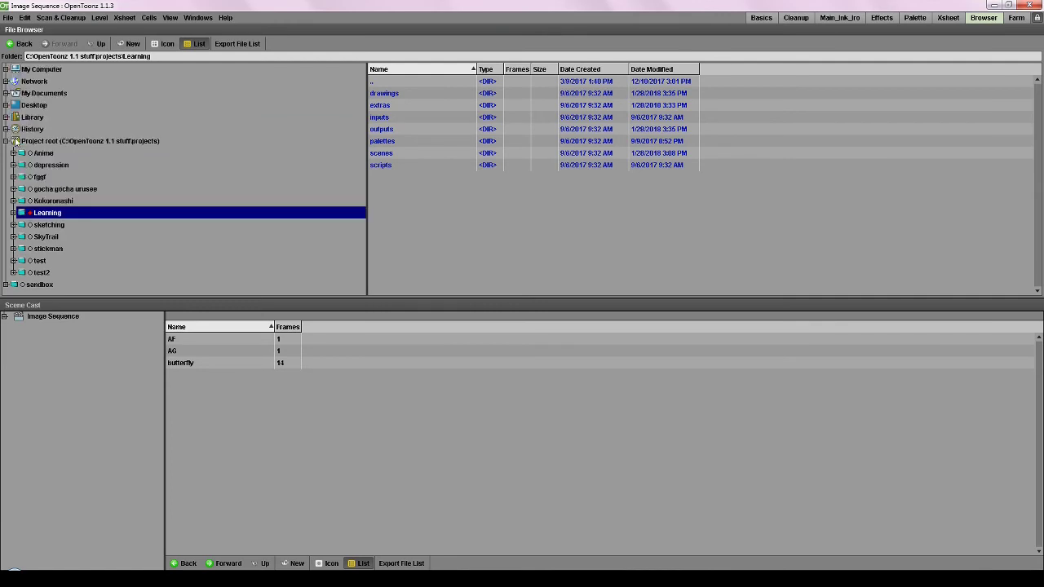
left_click(10, 70)
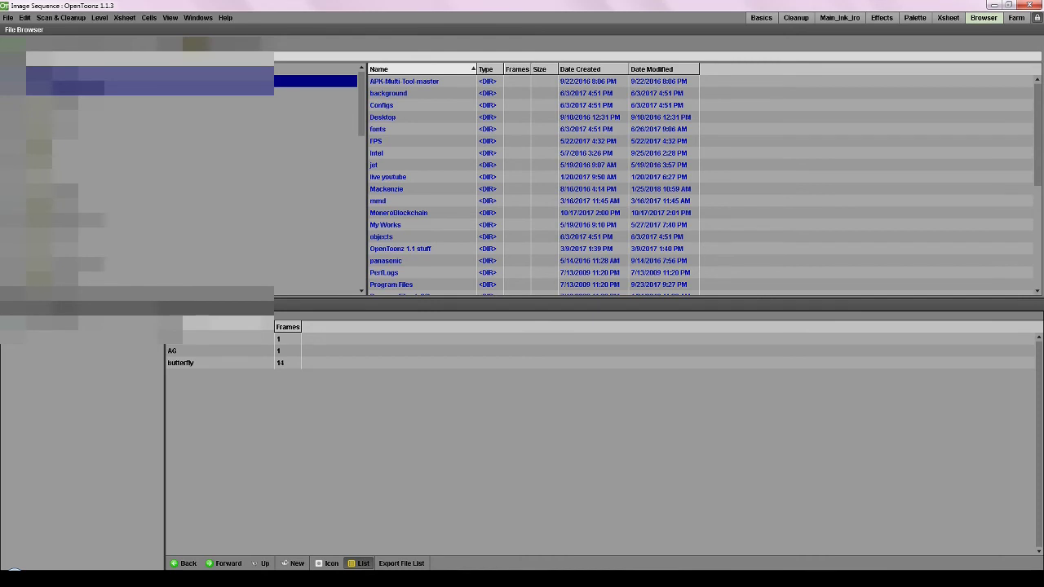
left_click(315, 200)
left_click(314, 213)
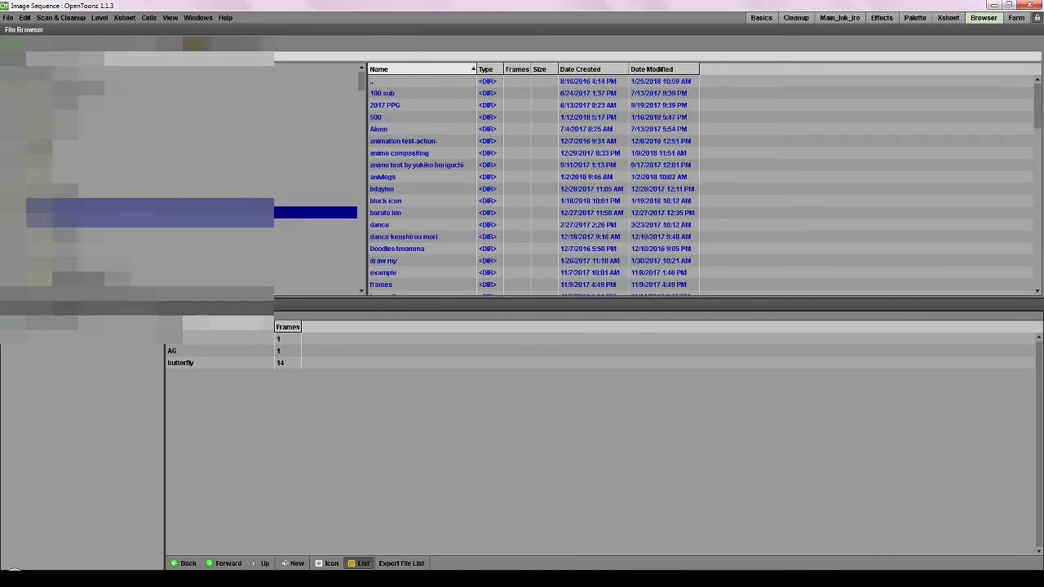
left_click(315, 188)
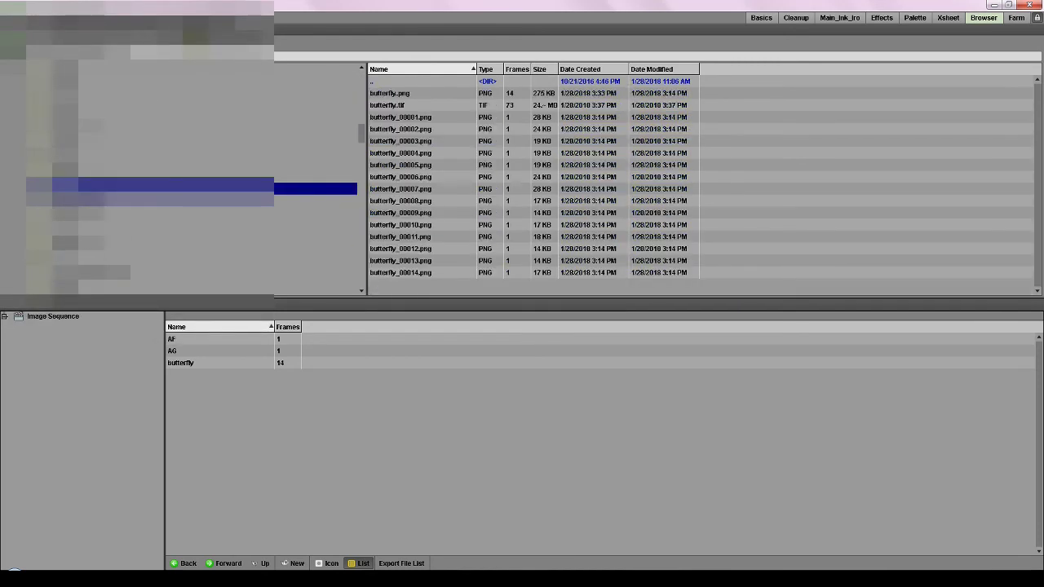
left_click(387, 106)
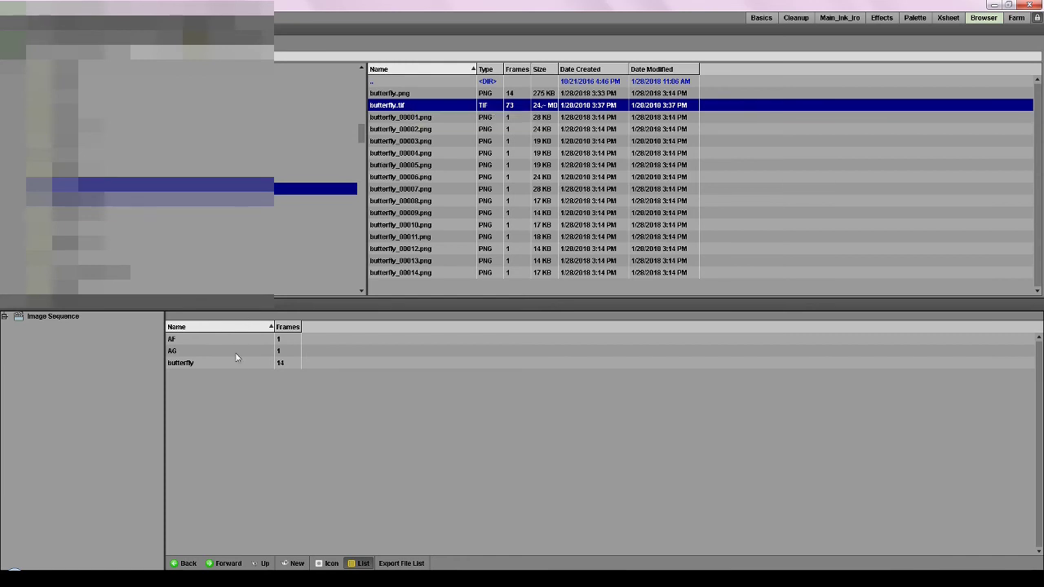
left_click(836, 18)
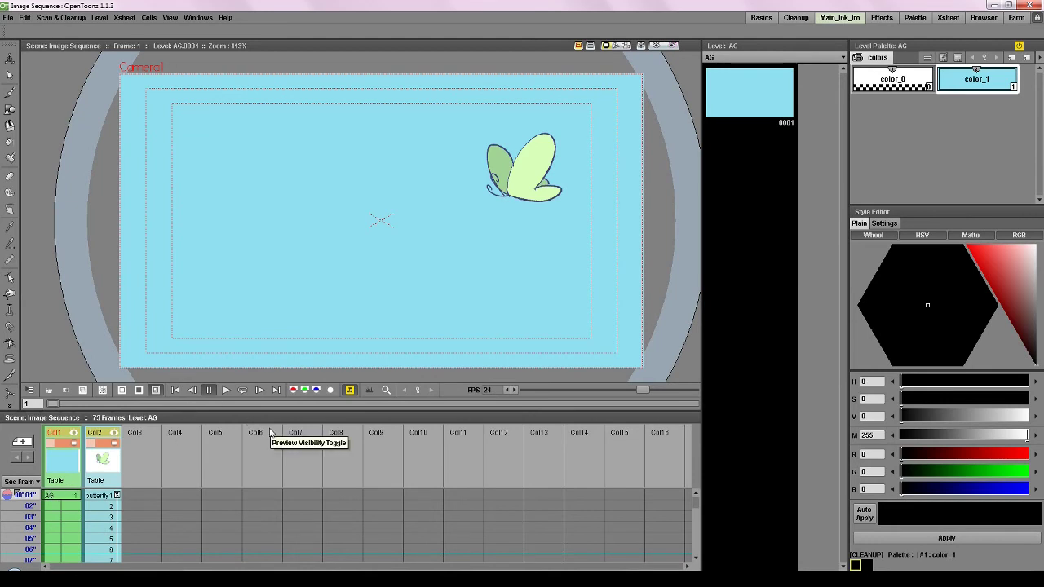
Play the butterfly animation on a continuous loop with the viewer's Loop button.
left_click(242, 389)
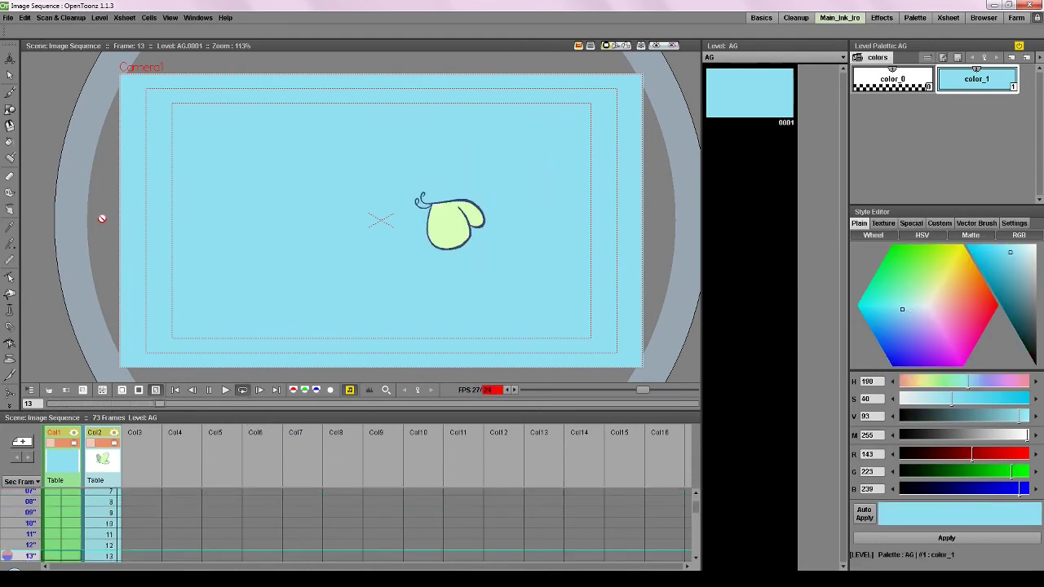